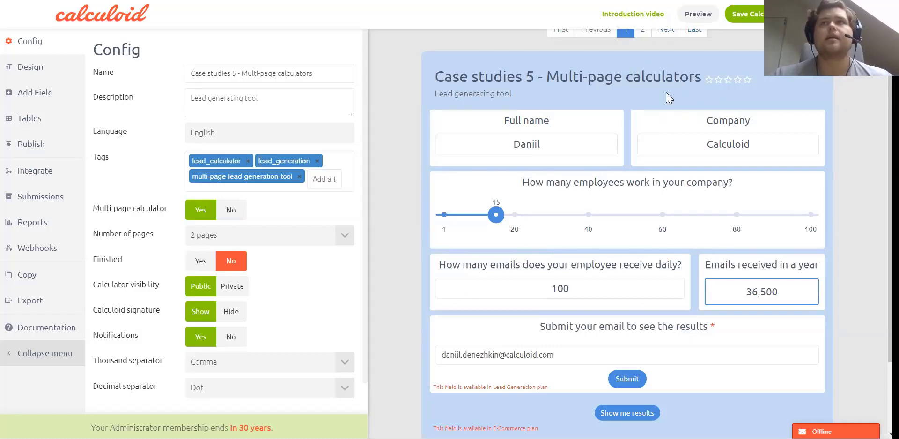
Leave the open calculator for the calculator list and start a new calculator from the blank template.
scroll(665, 92, "up", 1)
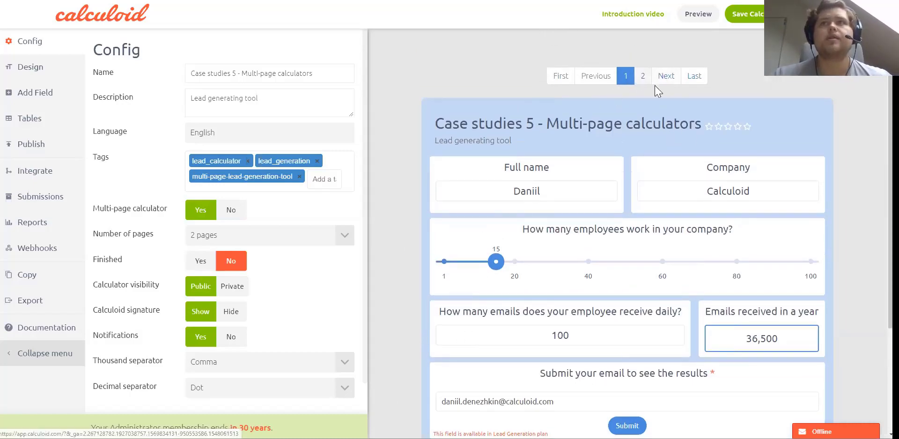
scroll(670, 88, "down", 1)
left_click(803, 14)
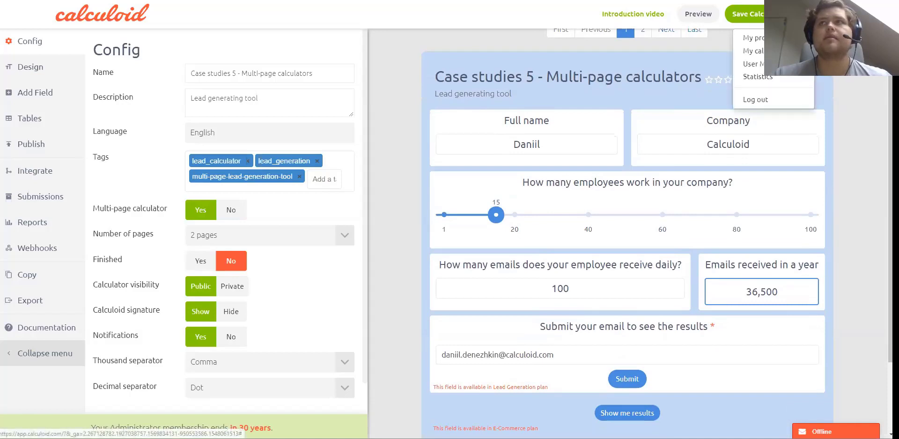
left_click(754, 50)
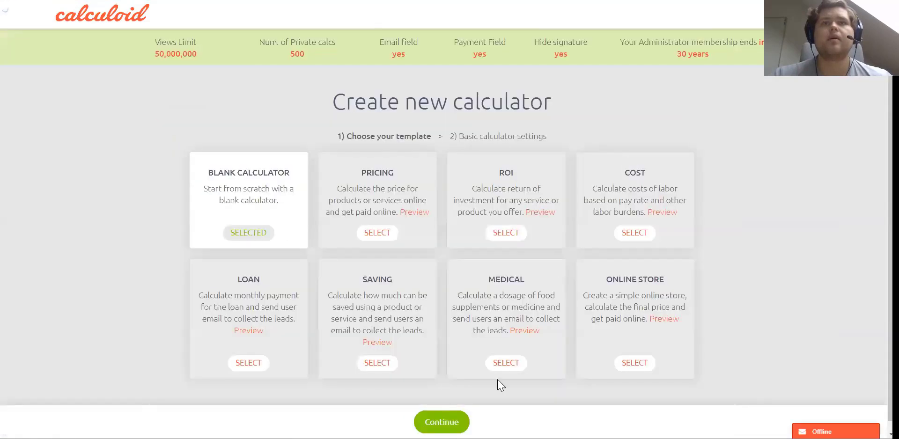
left_click(442, 422)
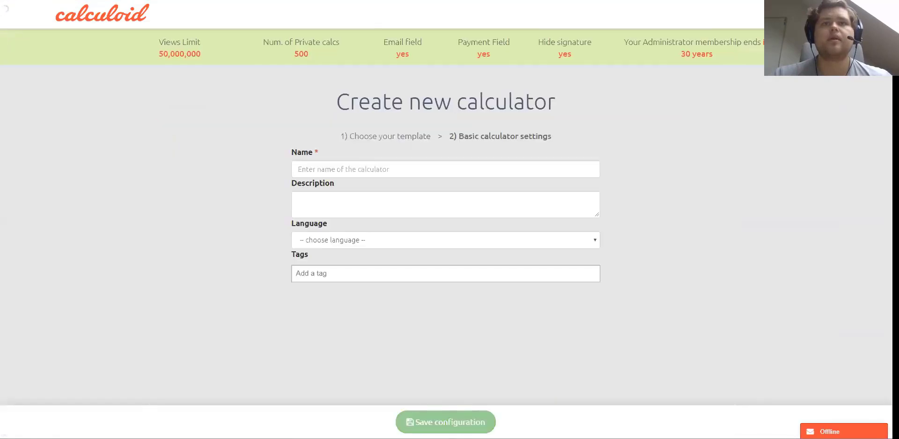
Name the new calculator "Multi-page", set its language to English and save the basic configuration.
left_click(378, 173)
type("M")
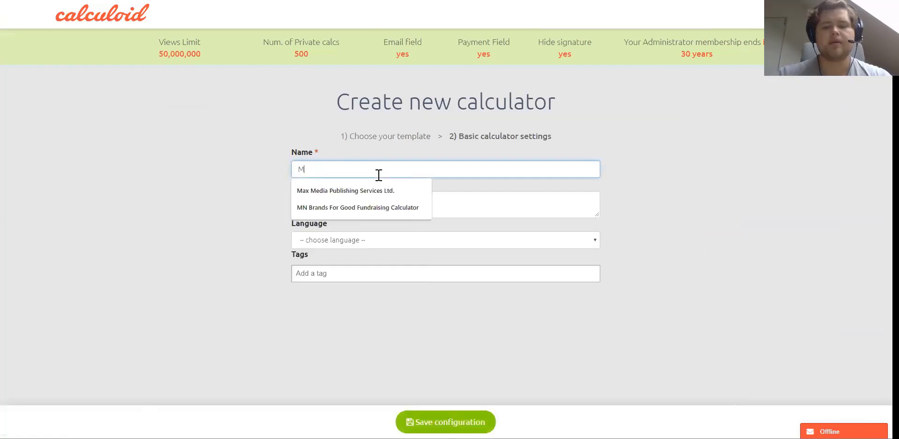
type("ulti-page")
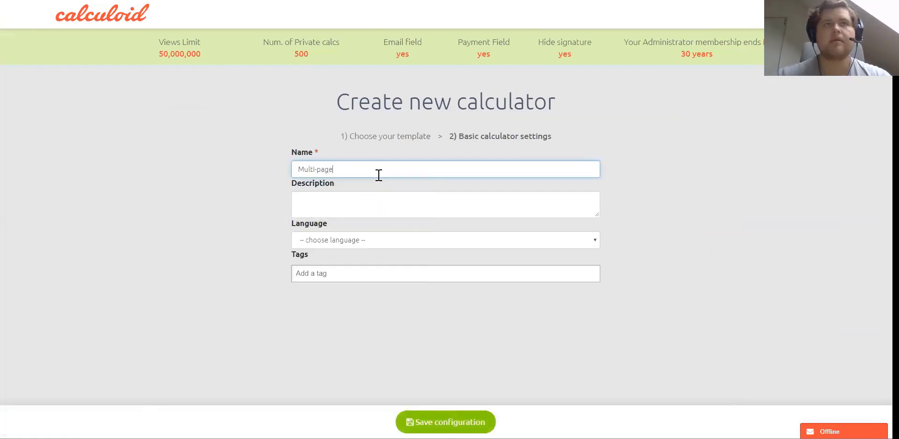
left_click(503, 243)
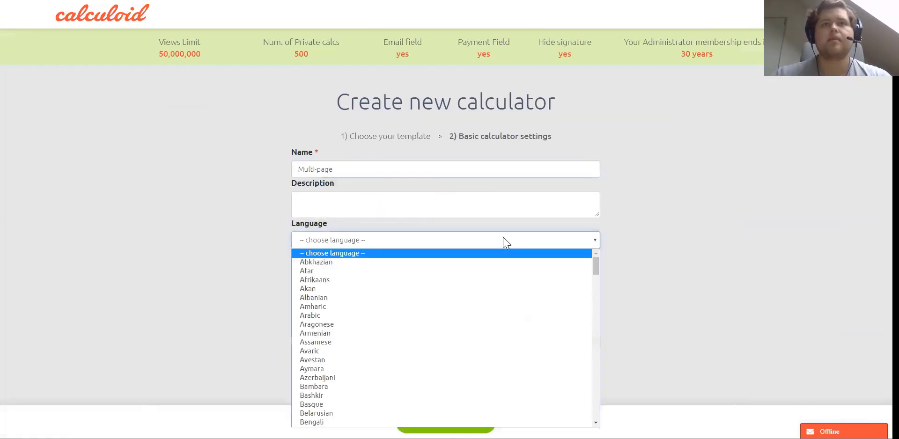
scroll(433, 337, "down", 4)
scroll(361, 367, "down", 3)
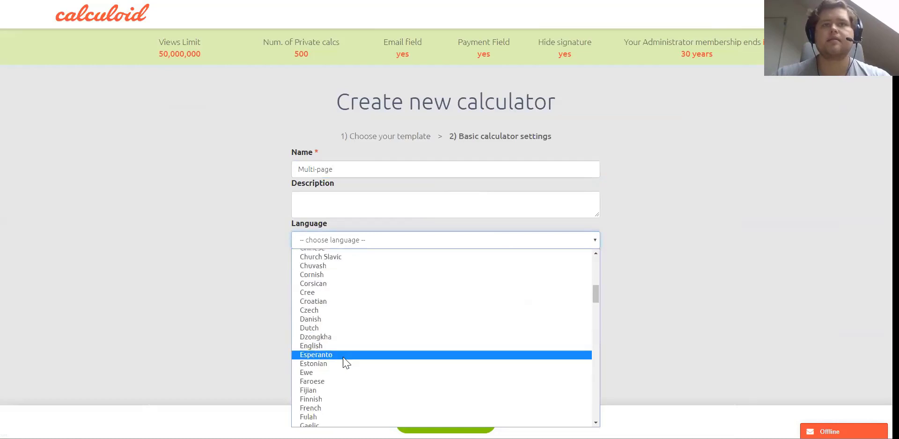
left_click(345, 353)
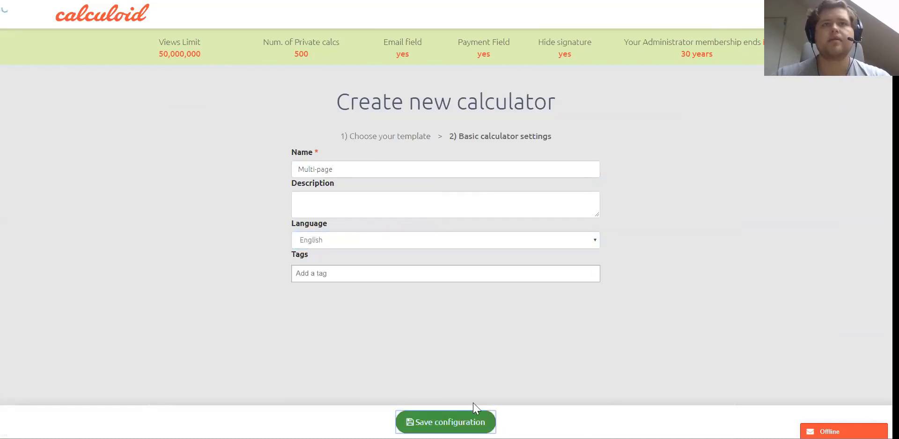
left_click(473, 414)
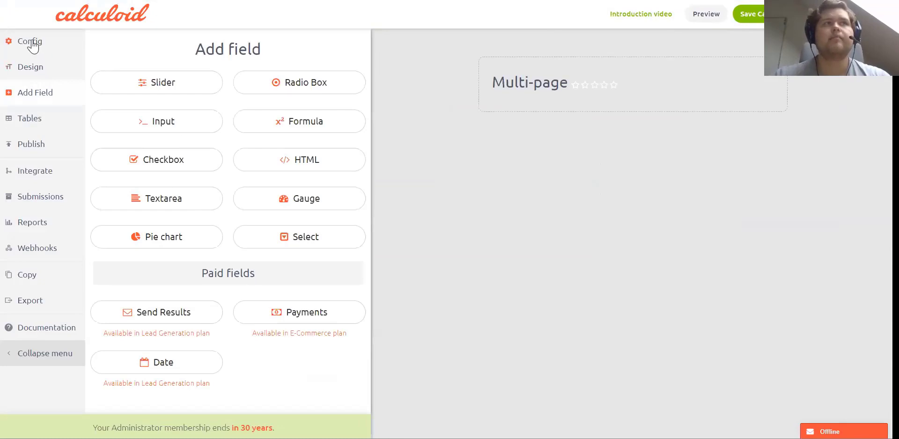
Enable the multi-page option in the calculator's configuration and set the number of pages to 5.
left_click(29, 41)
mouse_move(101, 199)
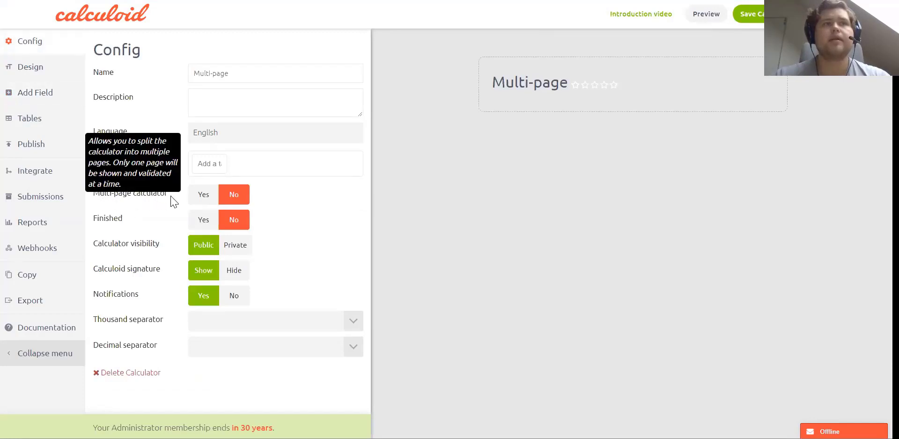
left_click(201, 199)
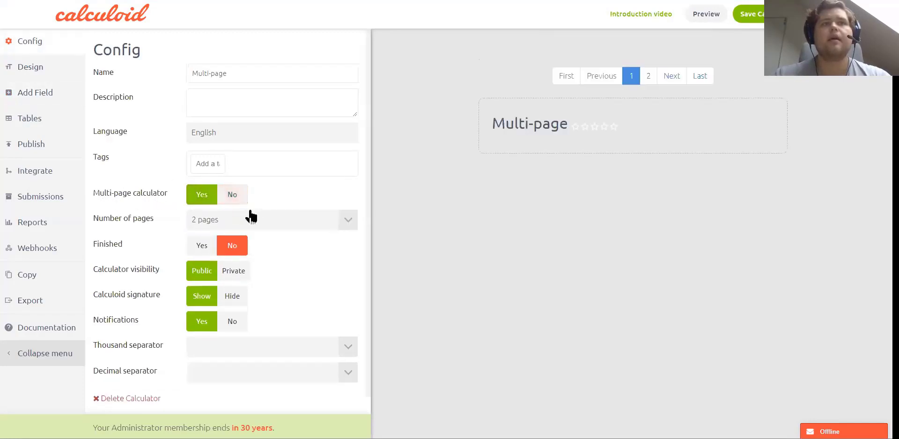
mouse_move(96, 200)
left_click_drag(96, 200, 177, 201)
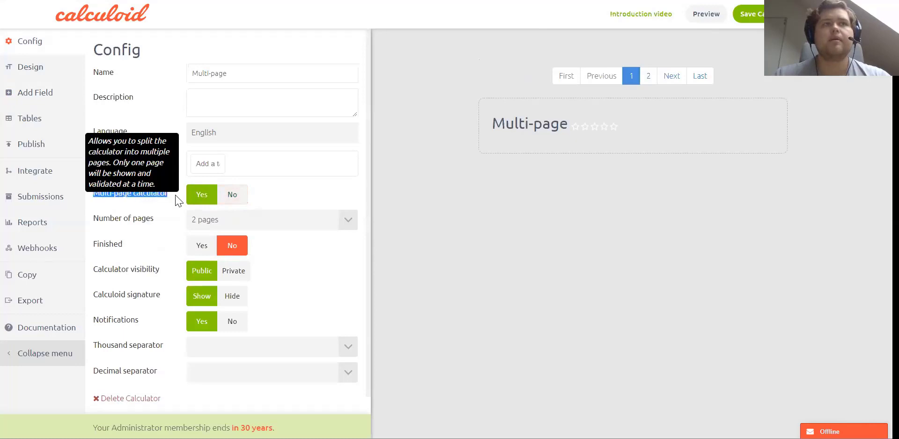
left_click(178, 201)
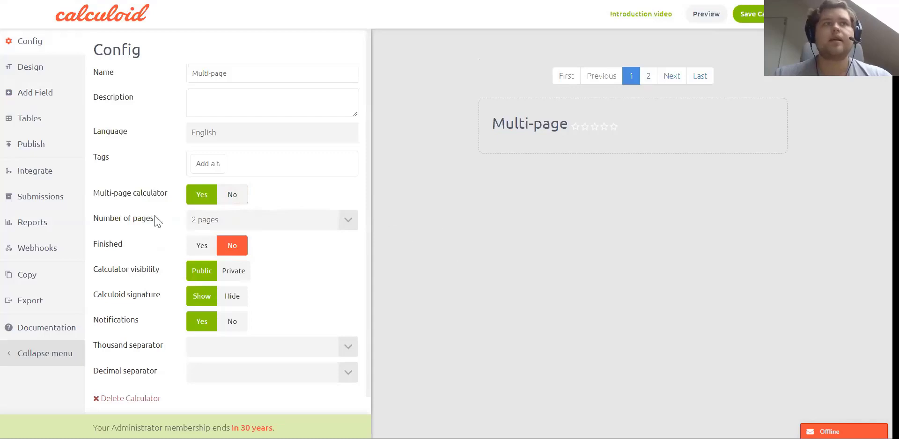
mouse_move(97, 195)
left_click(200, 203)
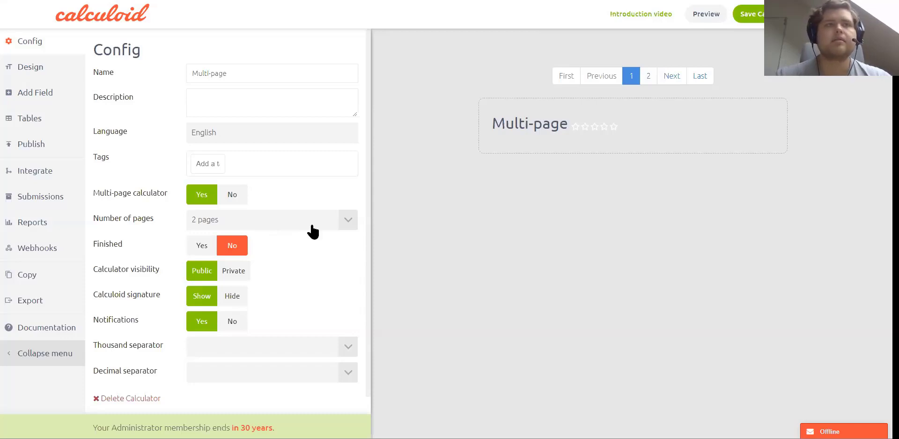
left_click(343, 224)
left_click(330, 265)
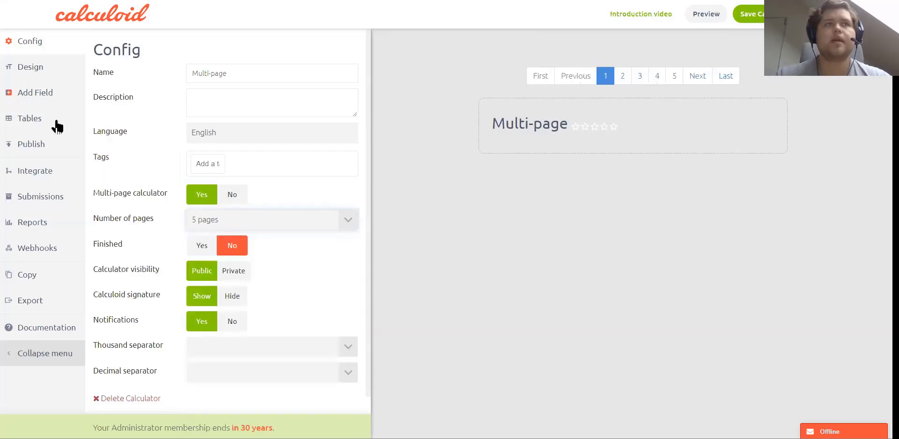
Add a Formula field to page 3 and another Formula field to page 2 of the calculator.
left_click(49, 100)
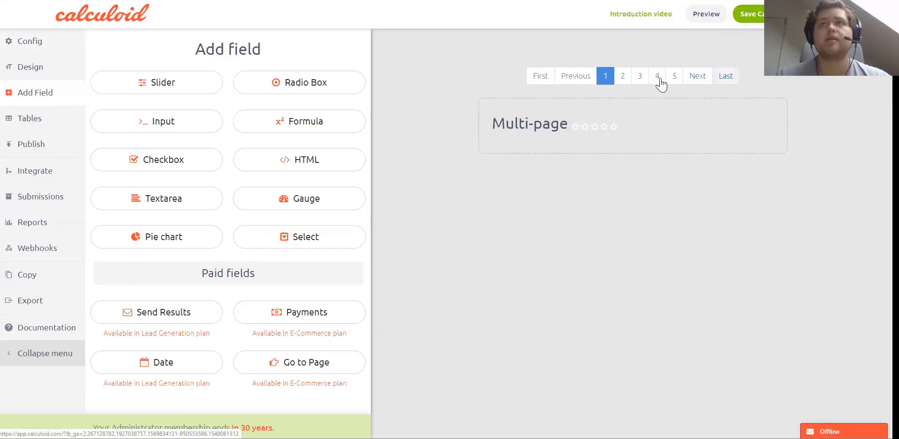
left_click(640, 81)
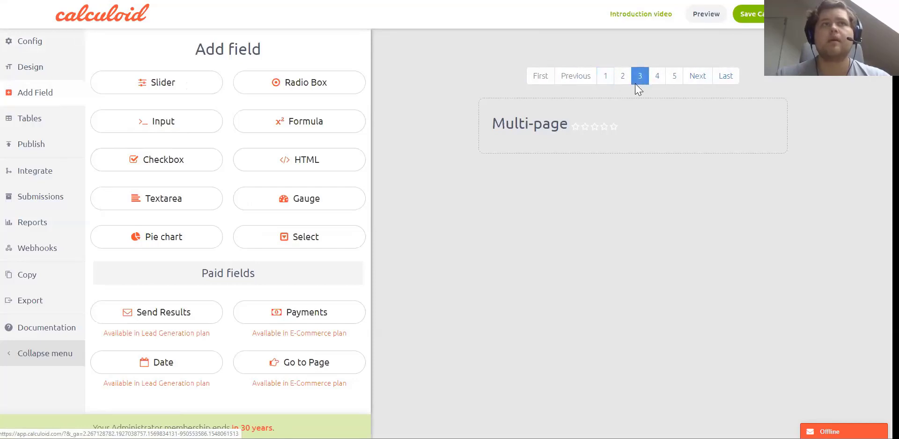
left_click(315, 121)
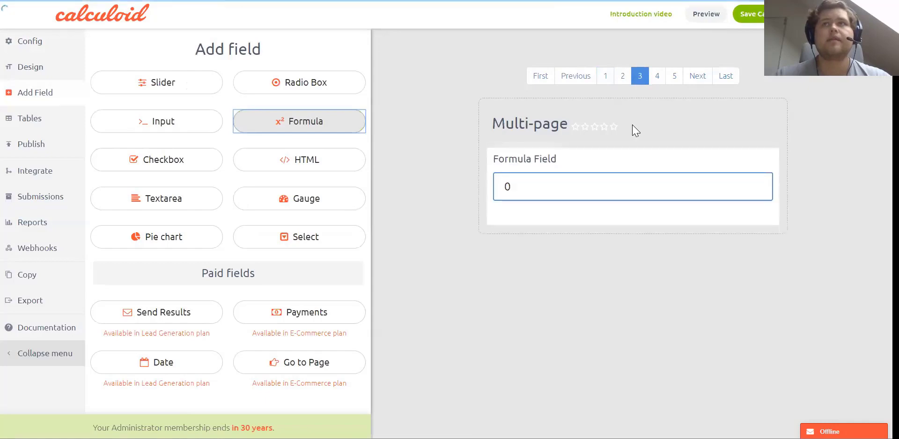
left_click(622, 80)
left_click(302, 125)
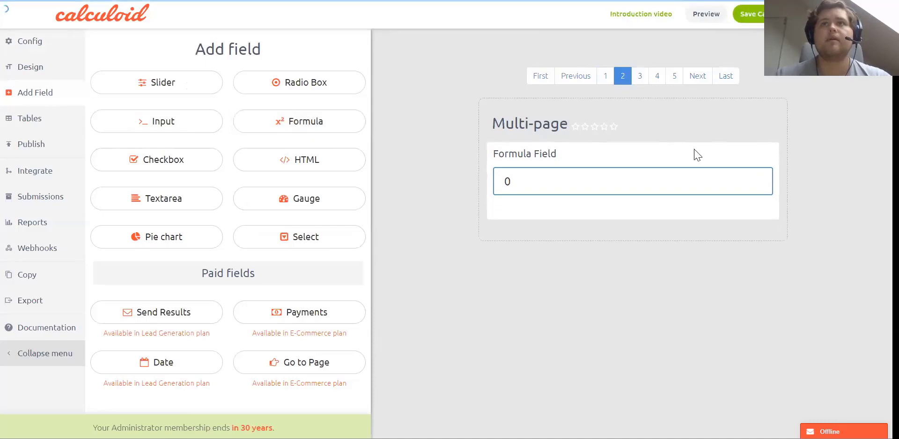
Add a Go to Page field below the formula field on page 2.
mouse_move(647, 183)
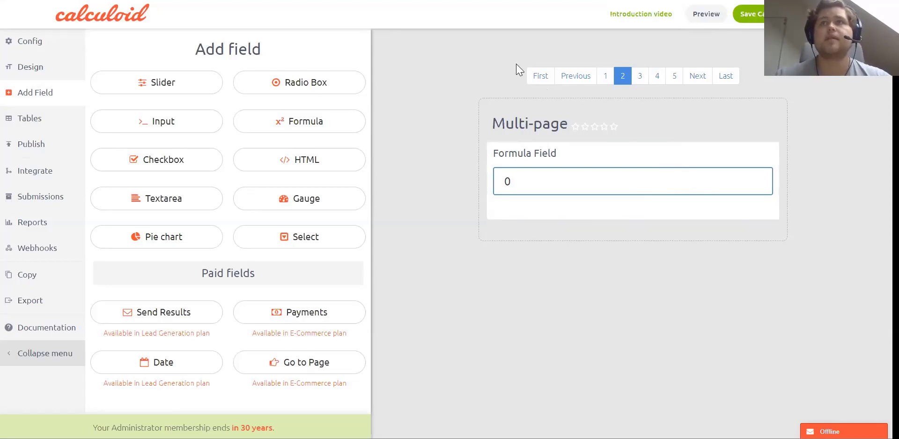
left_click_drag(518, 71, 764, 76)
left_click(757, 82)
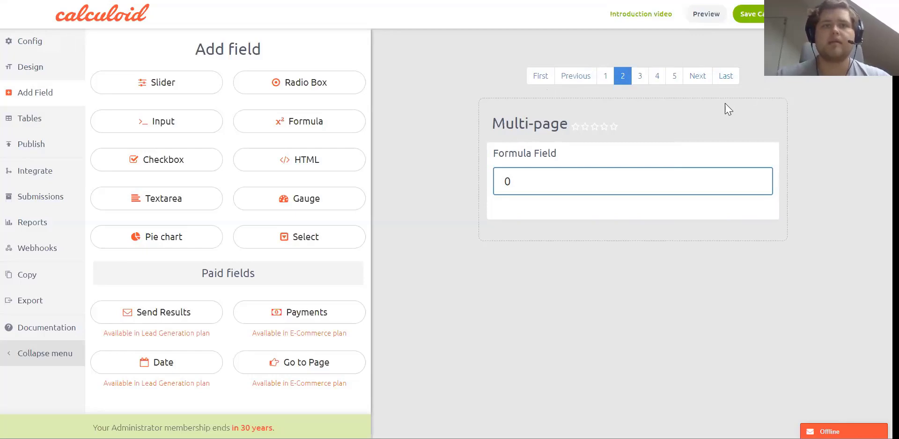
left_click(317, 366)
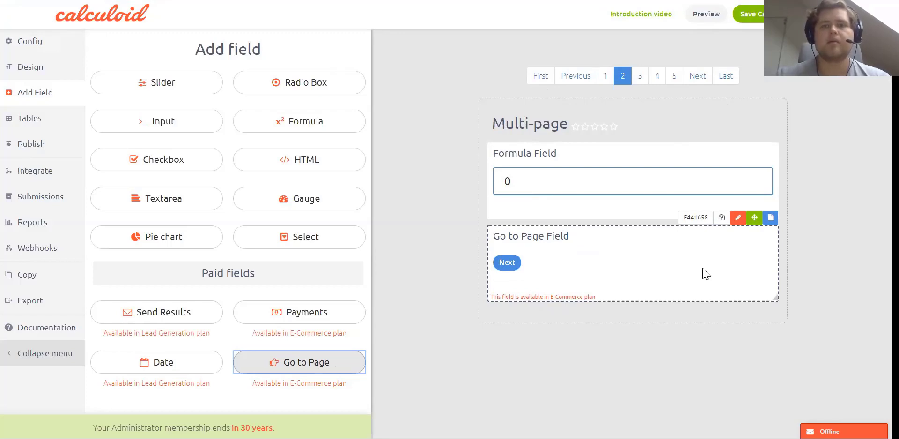
Set page 3 as the target page in the Go to Page field's button details.
left_click(737, 218)
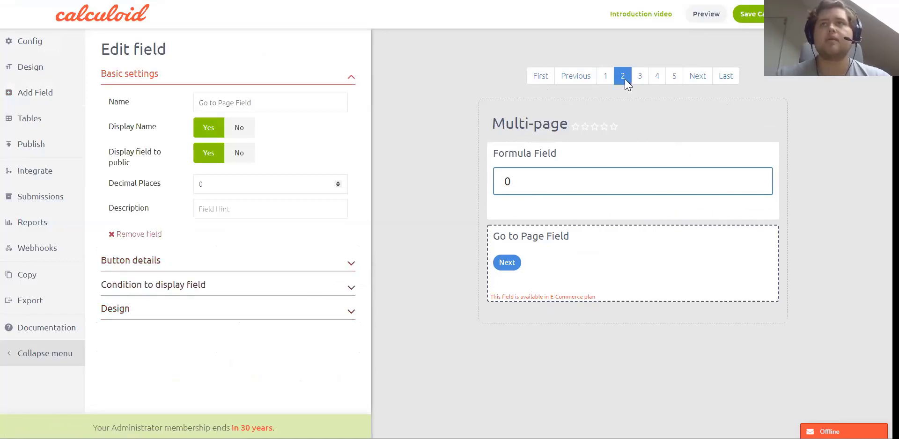
mouse_move(630, 244)
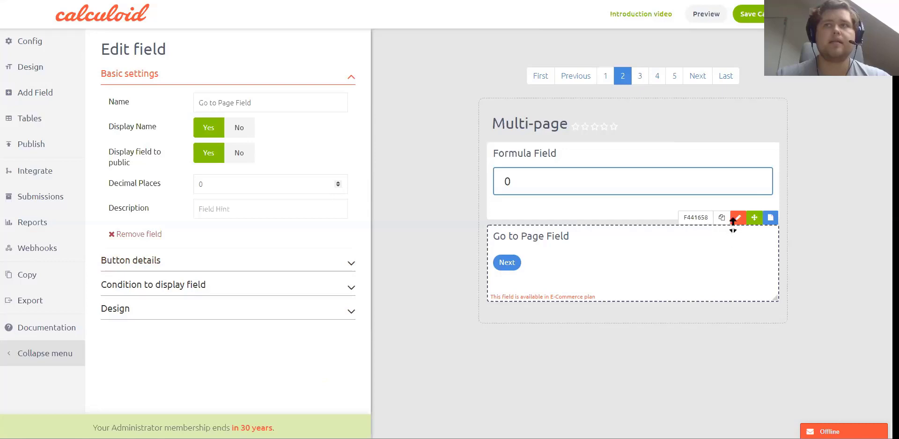
left_click(338, 263)
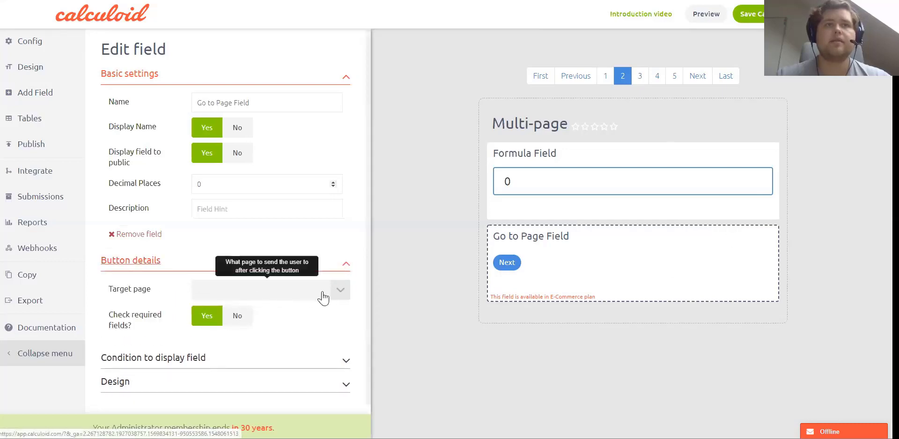
left_click(339, 292)
left_click(322, 332)
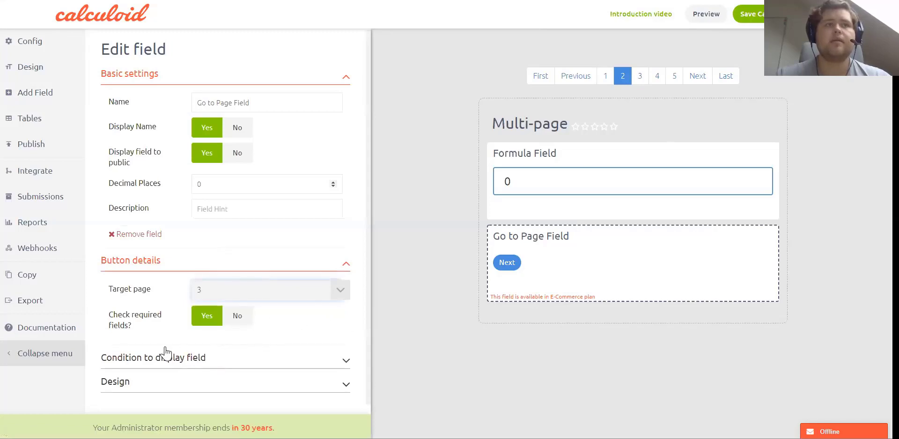
left_click_drag(107, 317, 138, 331)
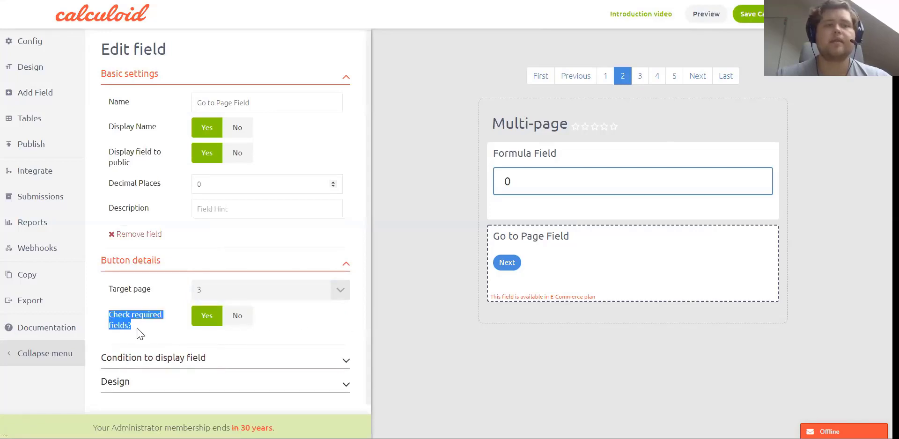
left_click(139, 333)
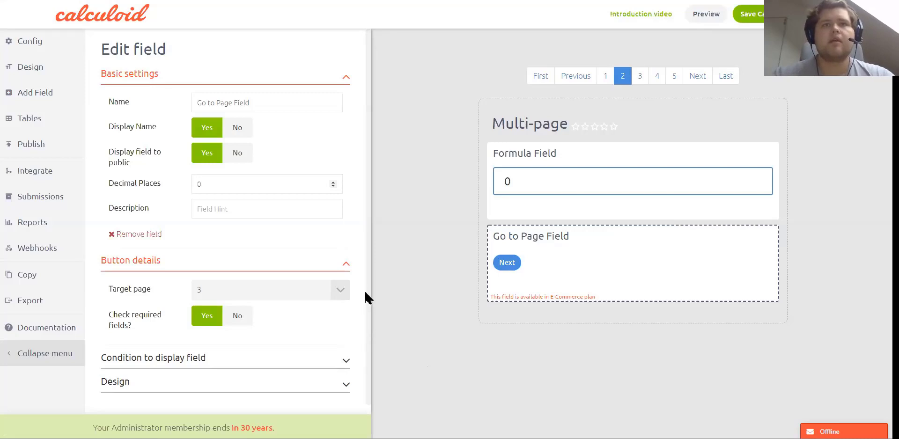
scroll(370, 311, "down", 1)
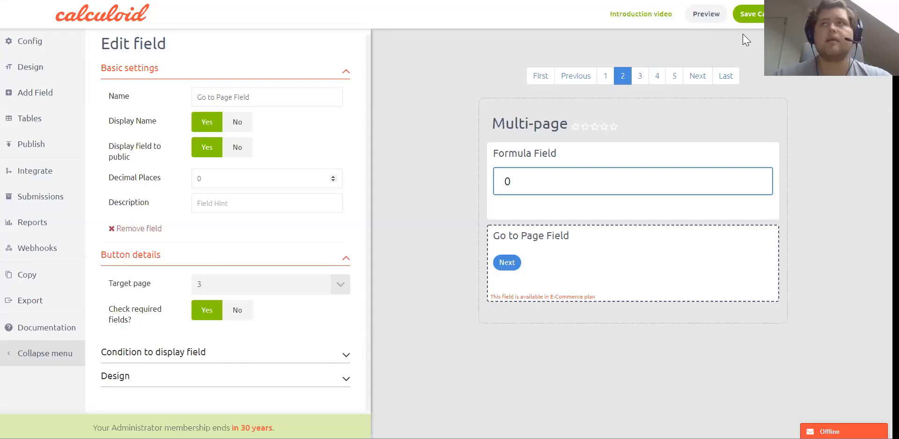
Preview the calculator, test the Go to Page field's Next button, and return to the editor.
left_click(704, 15)
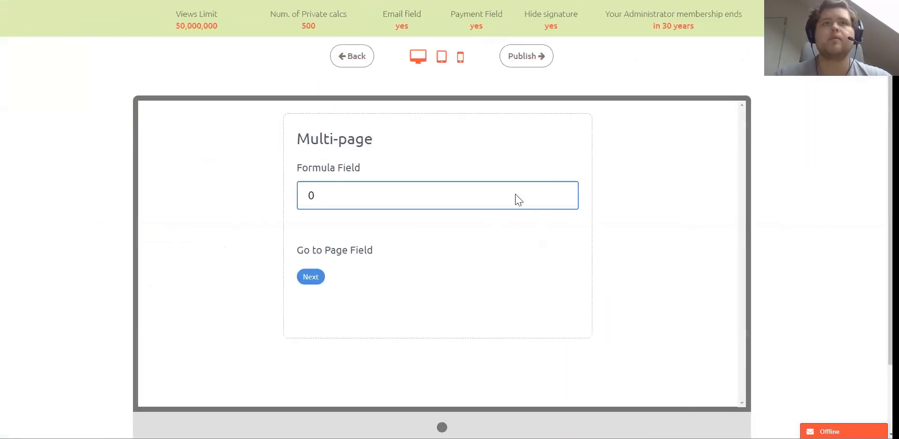
left_click(307, 277)
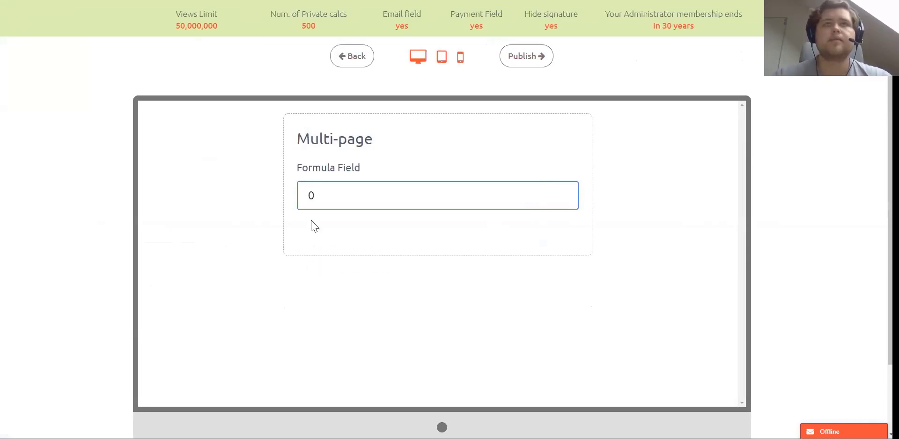
left_click(356, 56)
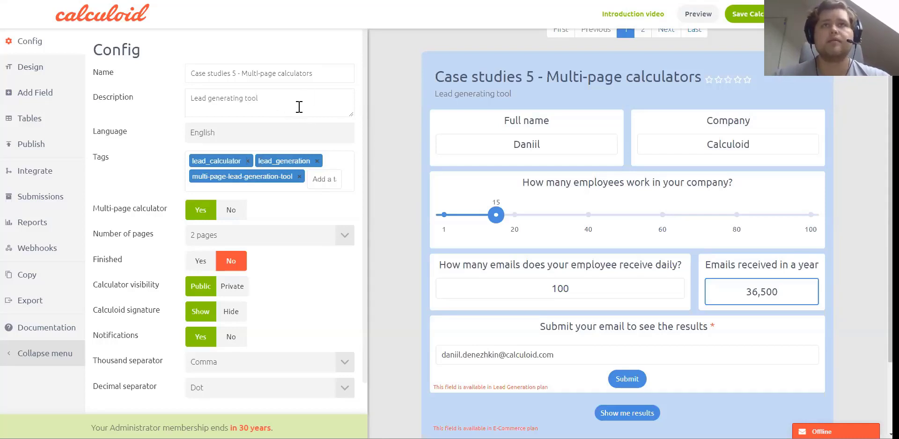
Review the fields and buttons on the first page of the "Case studies 5 - Multi-page calculators" example.
scroll(610, 271, "down", 2)
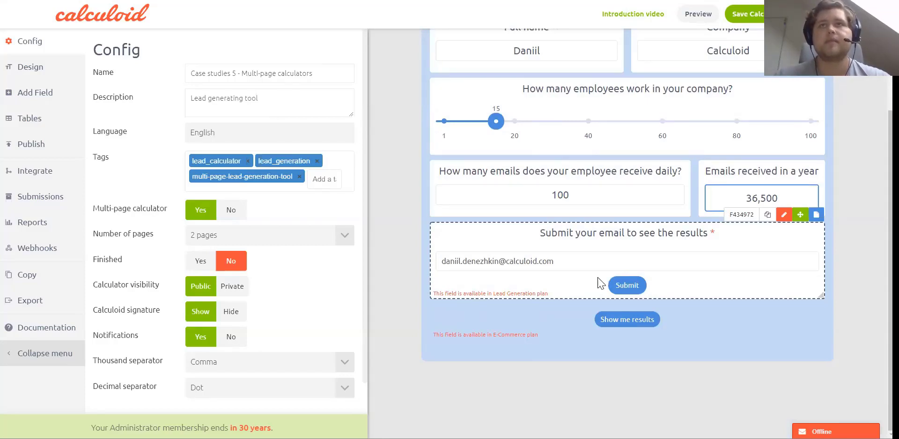
scroll(609, 273, "up", 2)
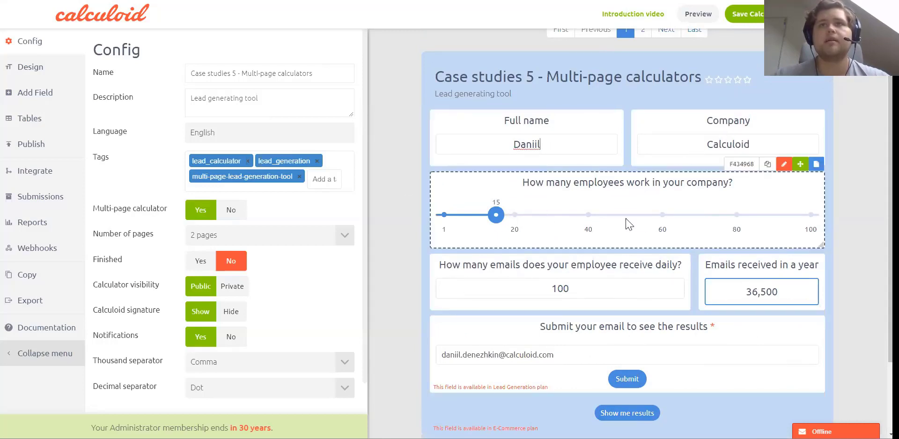
Set the number of employees to 56, preview the calculator, and submit the email form.
left_click_drag(602, 215, 649, 216)
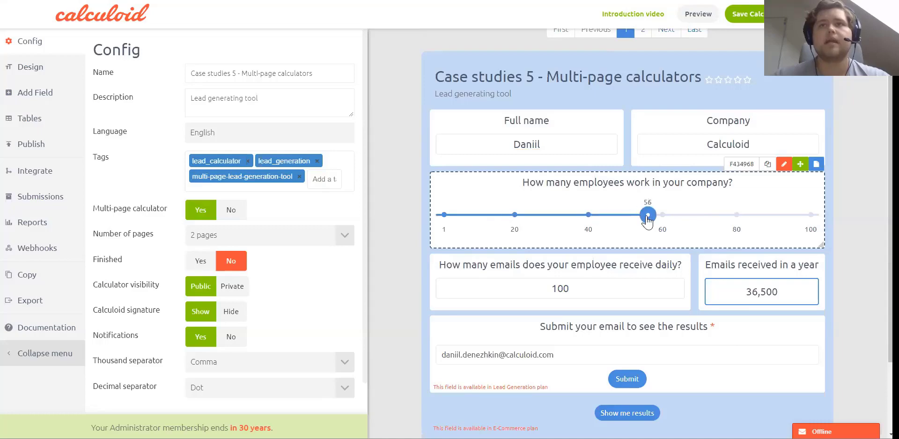
scroll(644, 234, "down", 2)
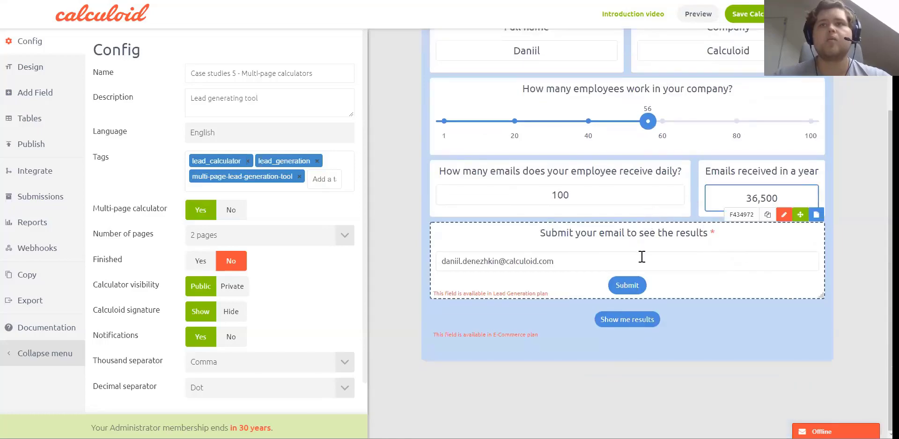
left_click(698, 14)
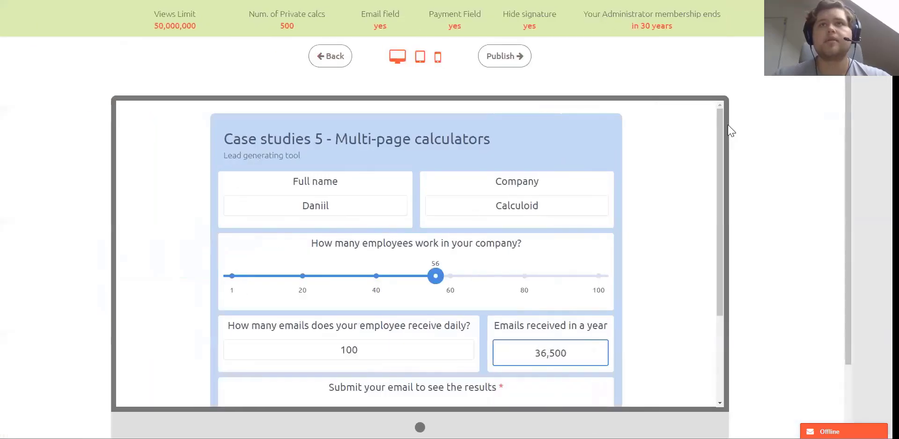
left_click_drag(742, 164, 744, 212)
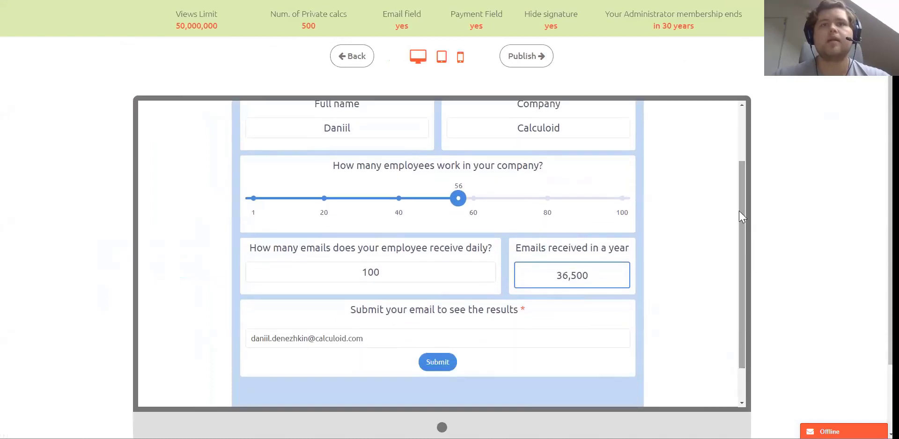
left_click(442, 366)
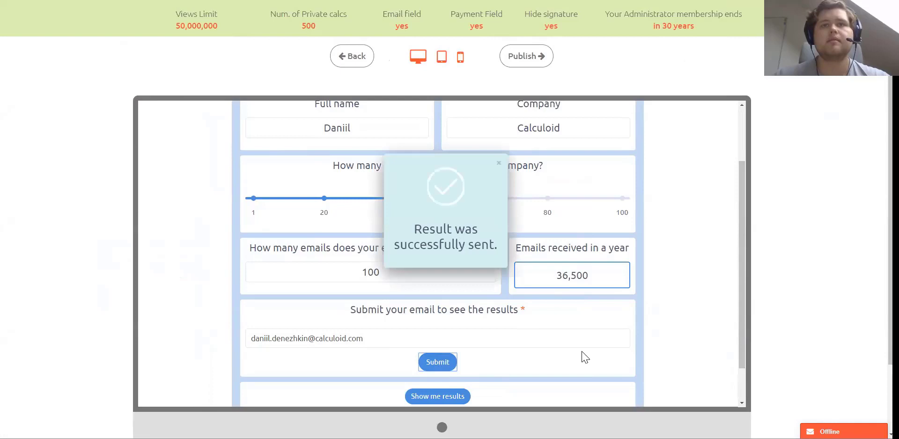
left_click(499, 162)
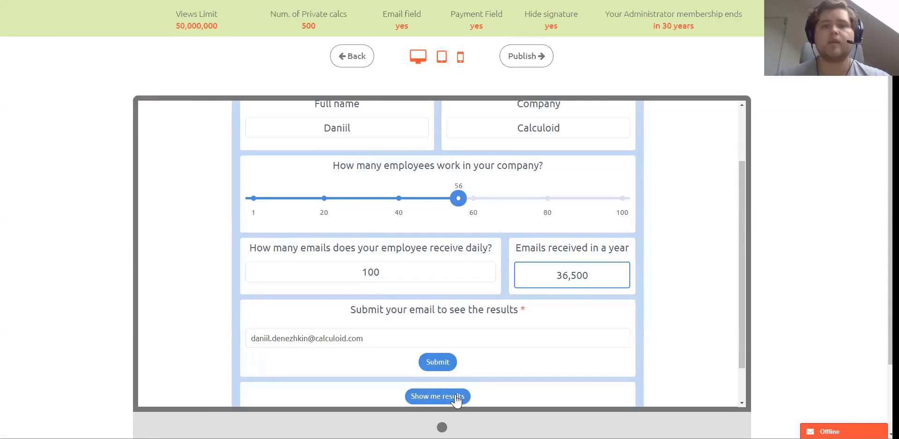
Submit the email form again and open the results page with Show me results, ending back in the editor.
left_click(438, 364)
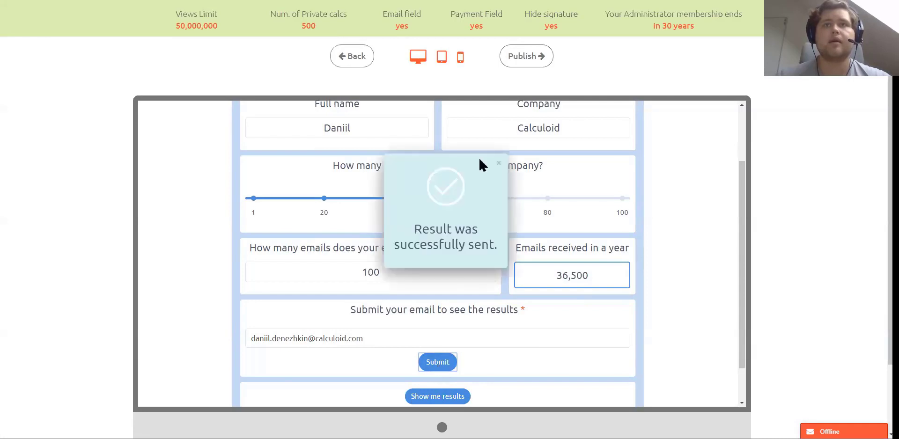
left_click(500, 163)
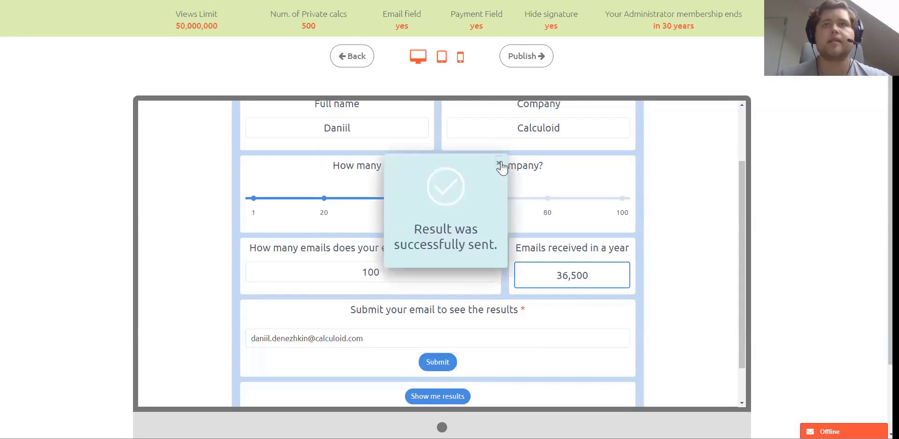
left_click(438, 400)
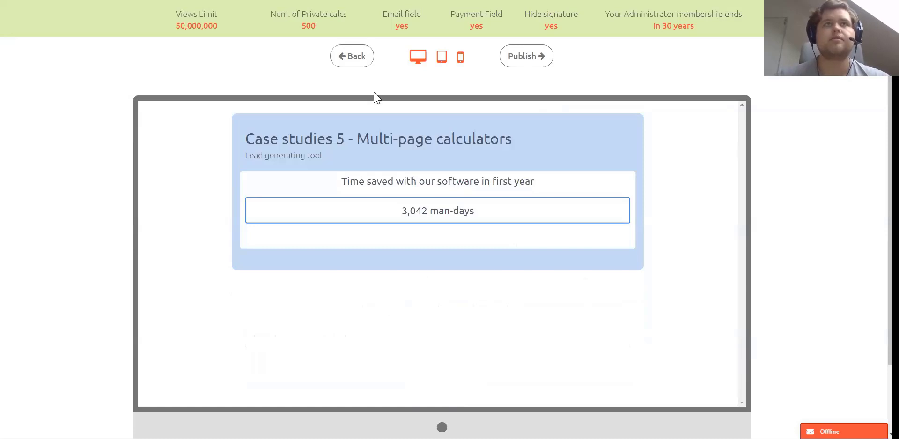
left_click(350, 58)
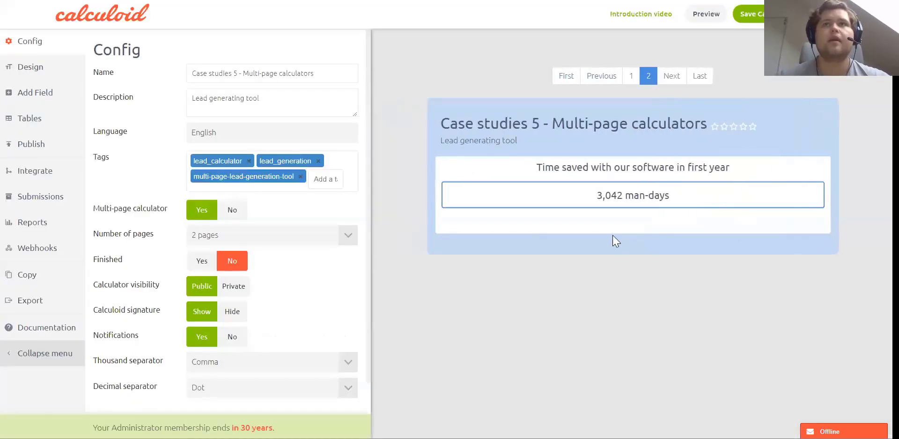
Open the display condition of the Show me results field on page 1 of the lead-generation calculator.
left_click(631, 76)
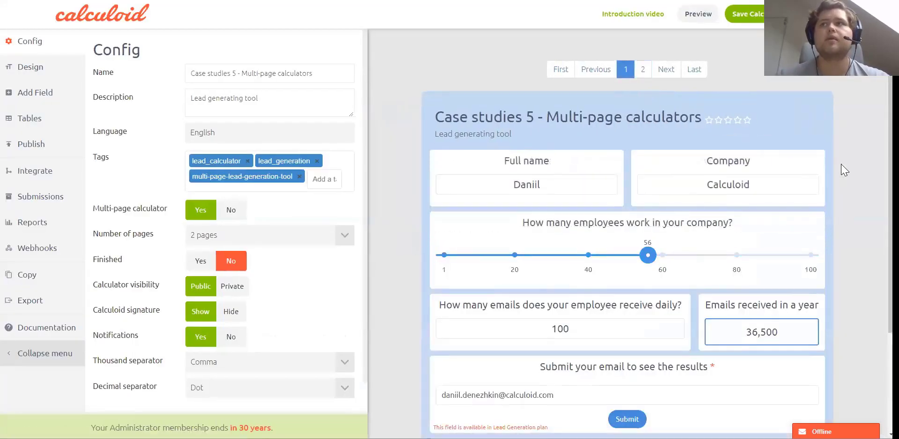
scroll(712, 257, "down", 3)
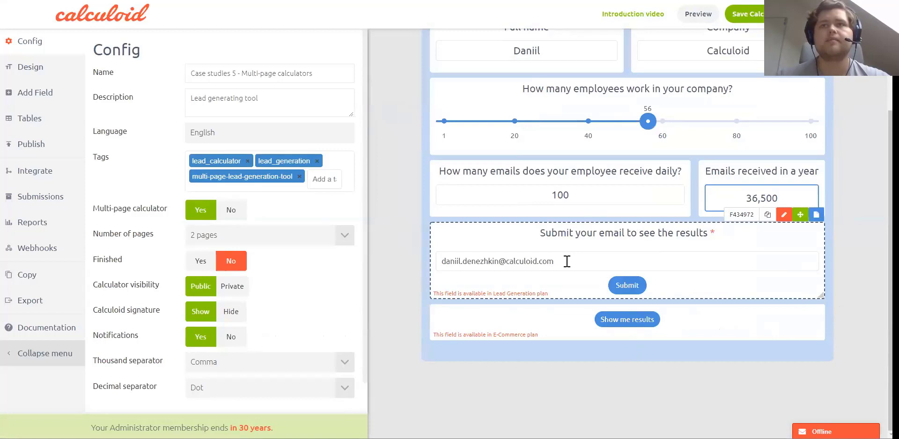
left_click_drag(538, 232, 709, 231)
left_click(734, 246)
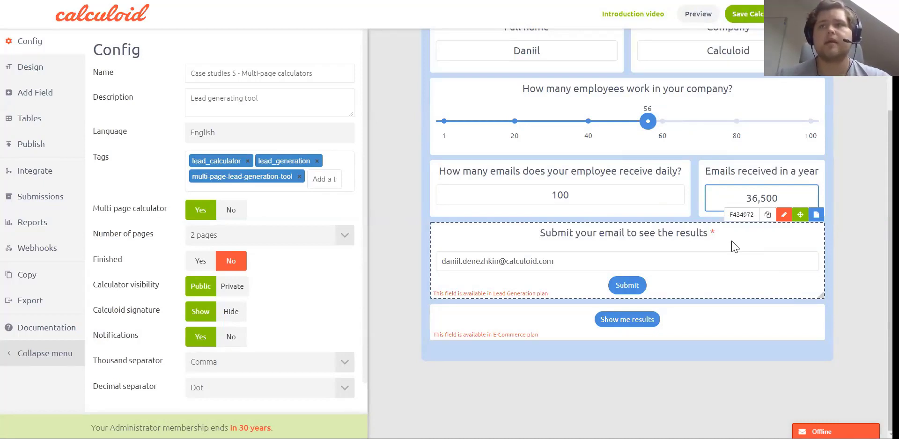
left_click(783, 298)
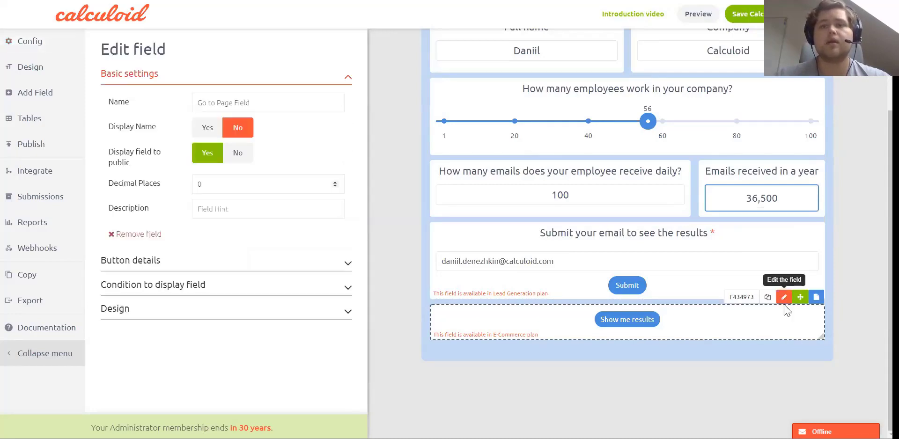
left_click(318, 291)
scroll(320, 293, "down", 2)
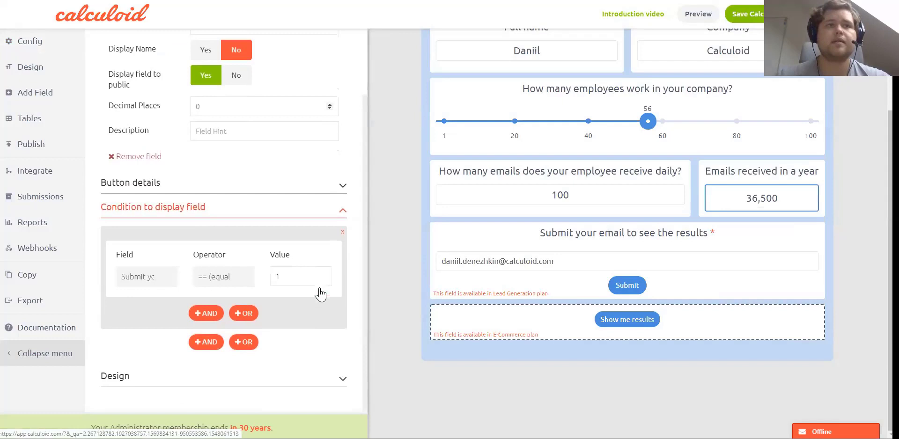
Choose "Submit your email to see the results" as the condition's field and "== (equal to)" as its operator.
left_click(143, 280)
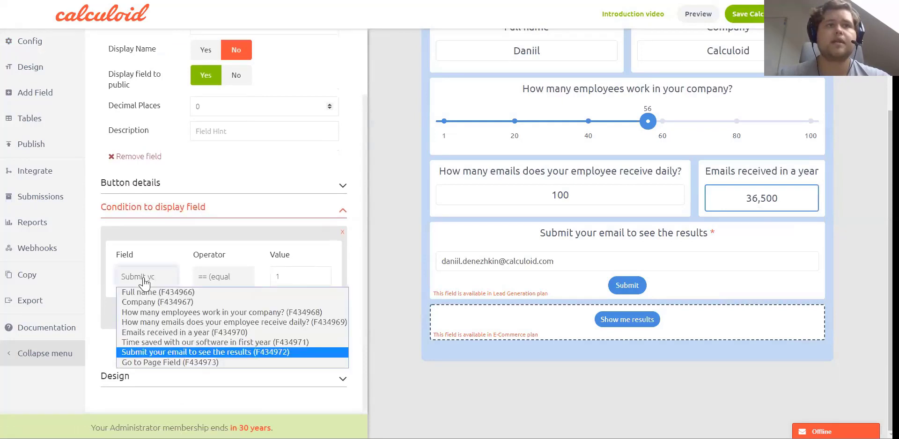
left_click(123, 353)
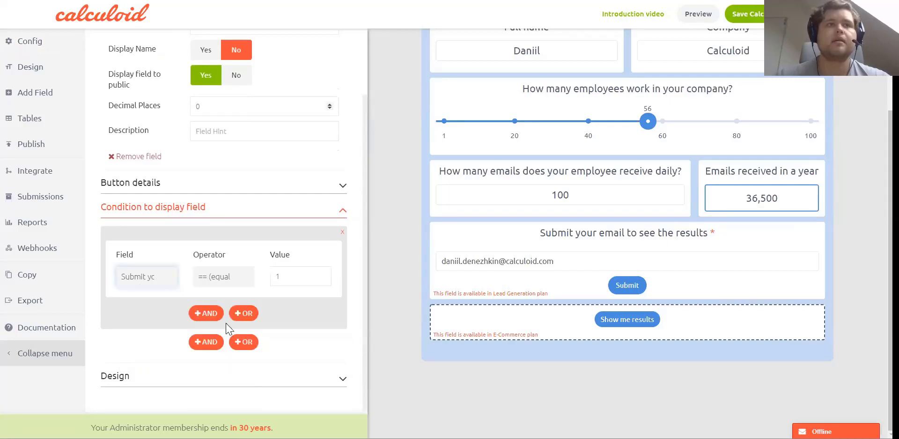
left_click(210, 280)
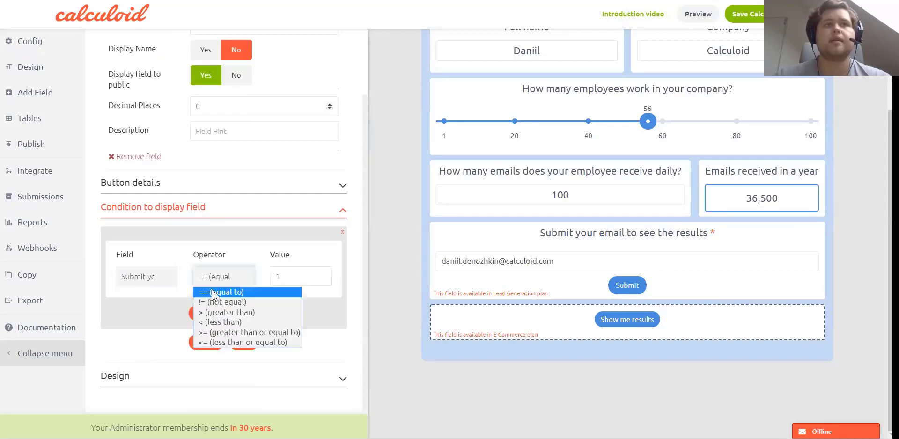
left_click(211, 291)
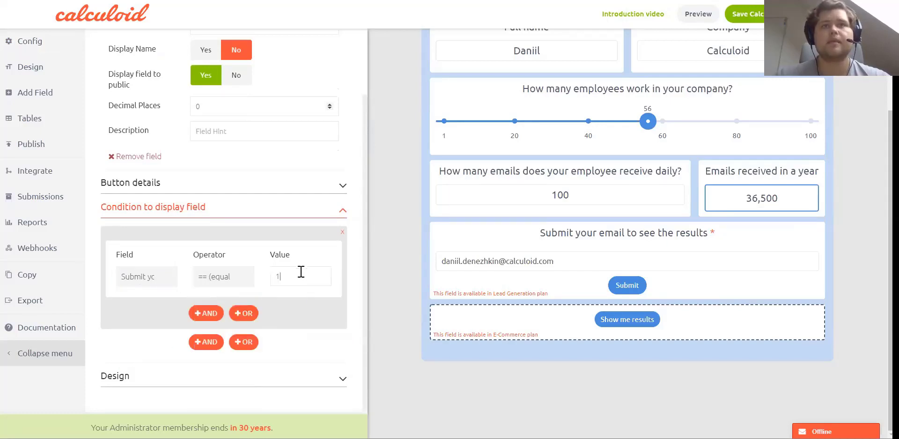
Test the conditional Show me results button in the preview by submitting the email form, and return to page 1 in the editor.
left_click(745, 14)
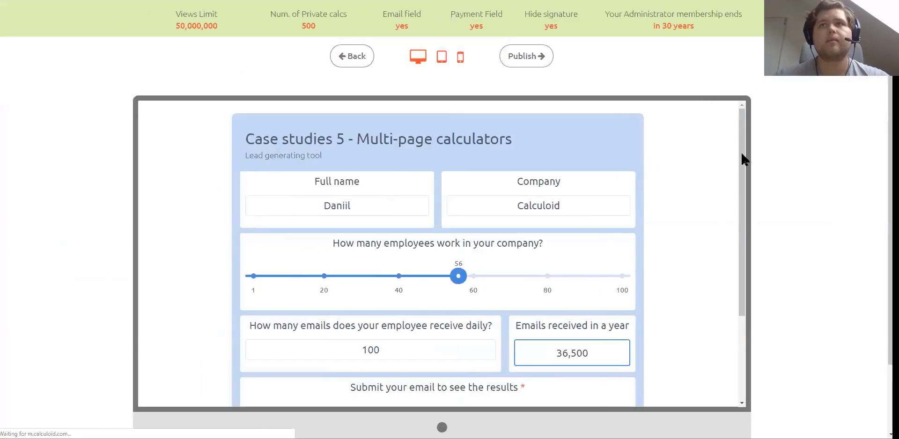
left_click_drag(741, 152, 741, 248)
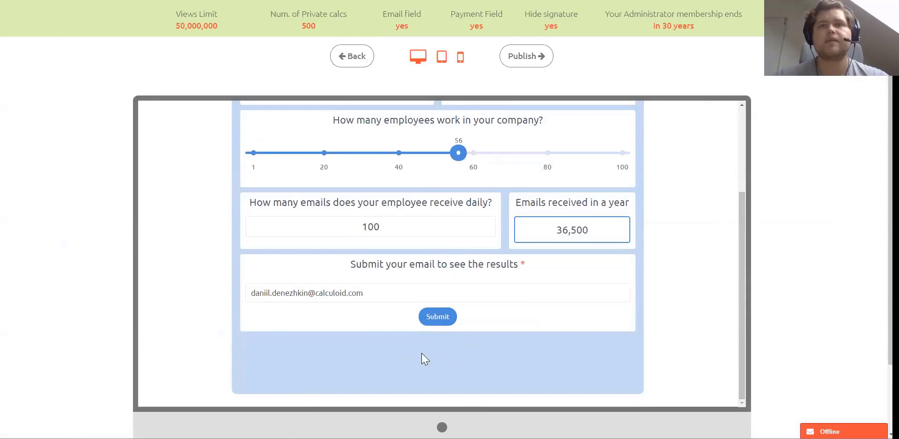
left_click_drag(741, 245, 722, 255)
left_click(429, 320)
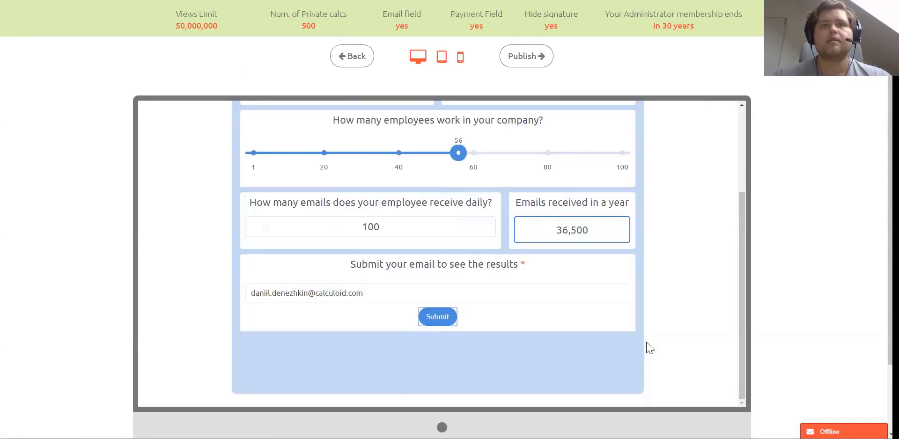
left_click(430, 348)
left_click(431, 352)
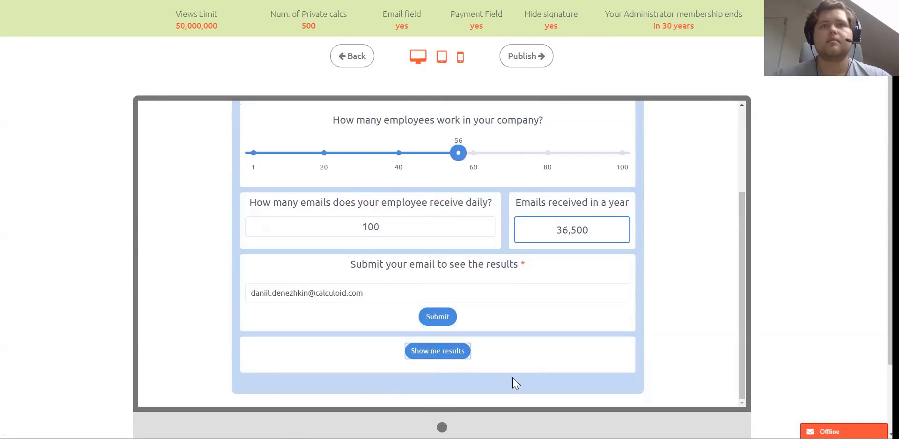
left_click(352, 56)
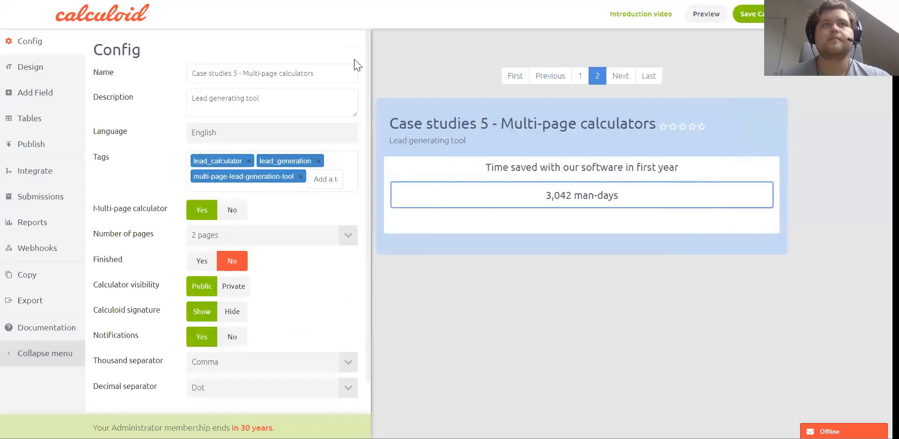
left_click(631, 78)
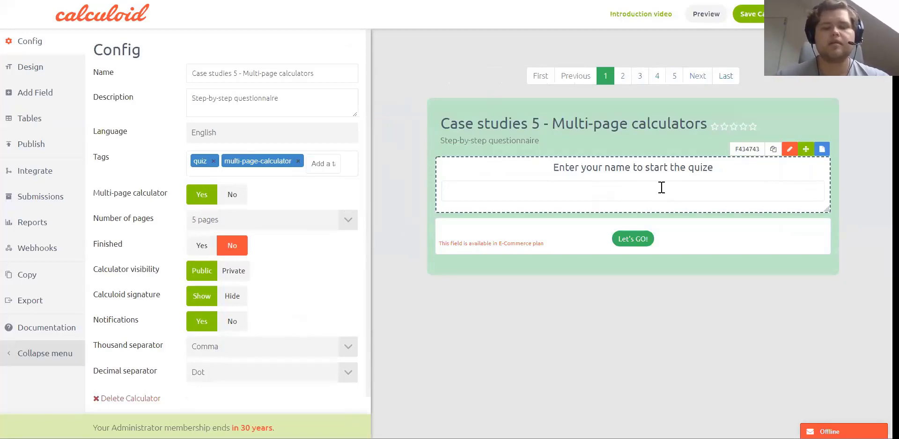
Enter the participant's name on page 1 of the step-by-step questionnaire and start the quiz in the preview.
type("Daniil")
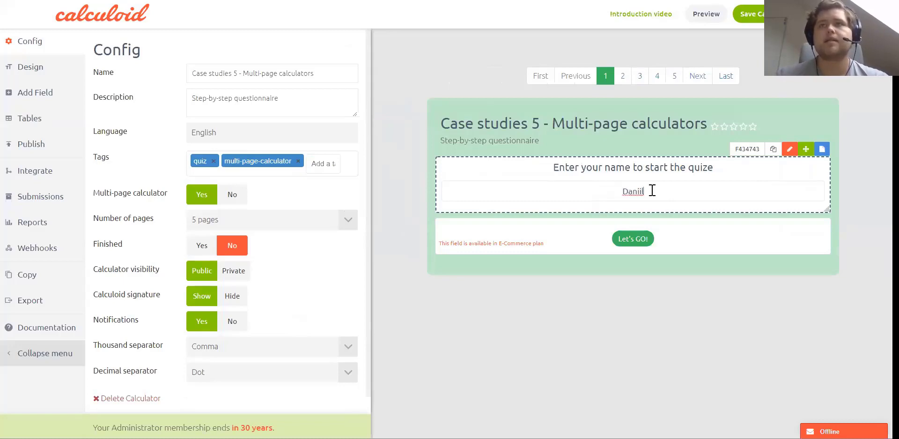
left_click(704, 14)
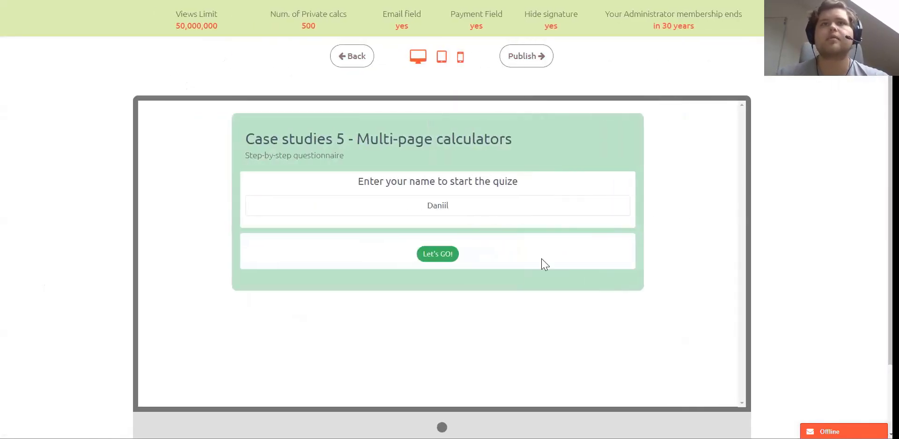
left_click(459, 208)
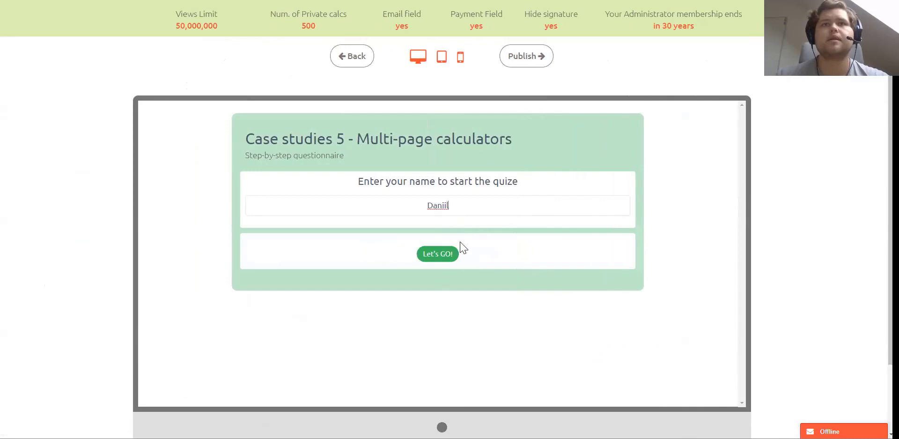
left_click(439, 256)
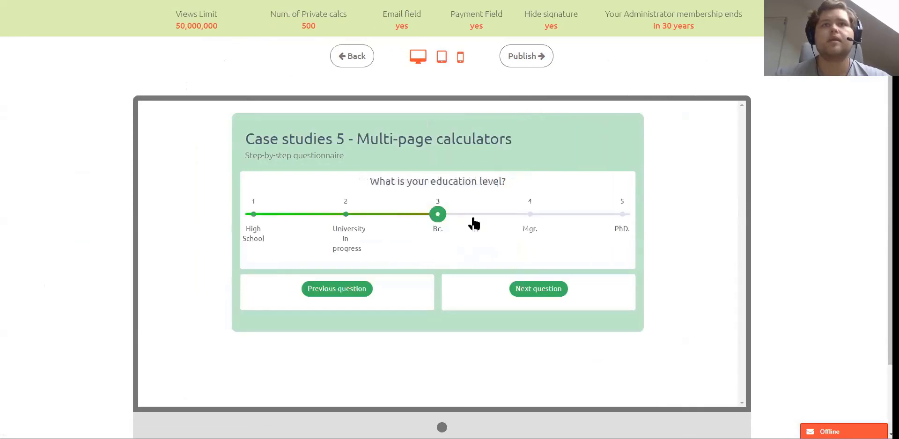
Answer the education question with Mgr. and the age question with 41, ending back in the editor.
left_click(526, 220)
left_click(547, 294)
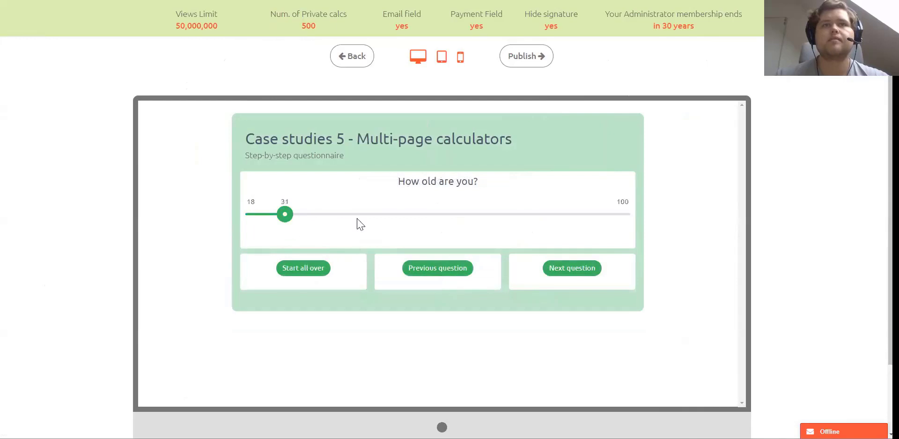
left_click(356, 218)
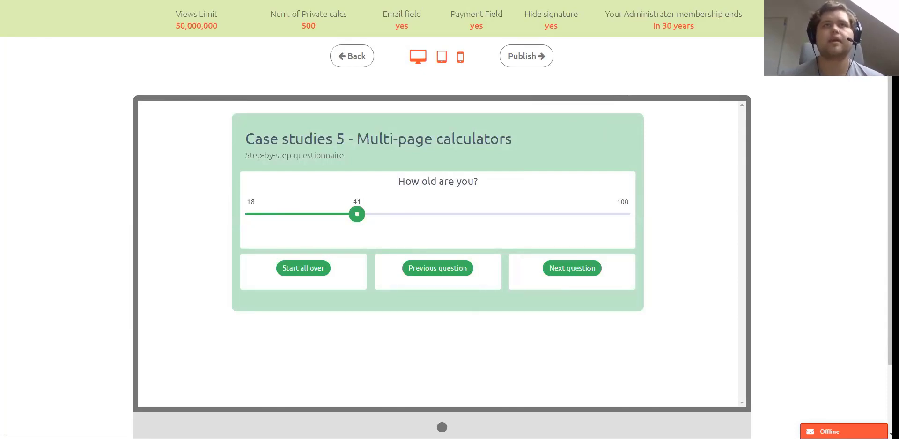
left_click(352, 55)
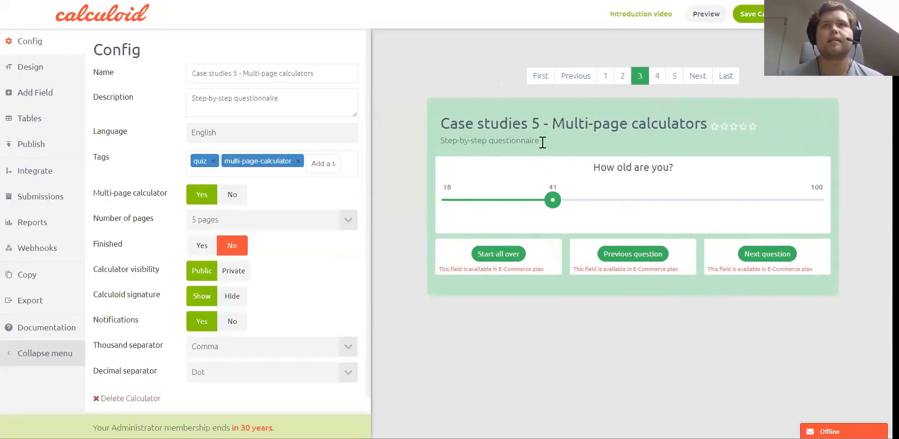
Preview the questionnaire again from page 1 and proceed to the education question with Let's GO!
left_click(608, 79)
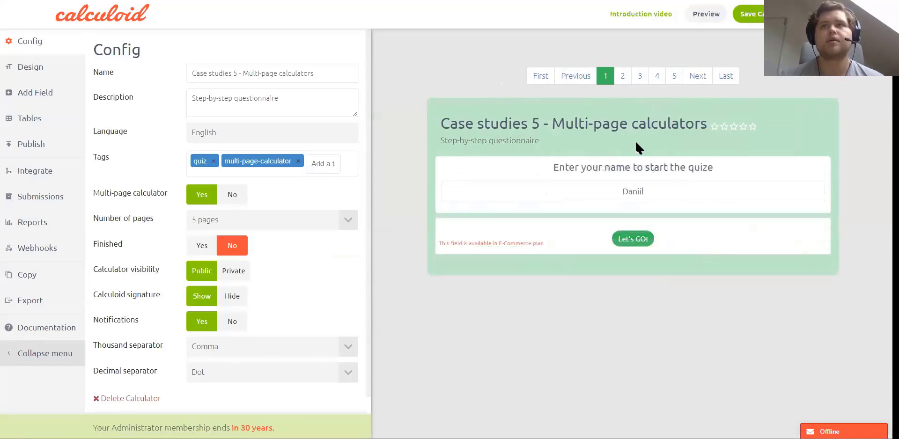
left_click(707, 14)
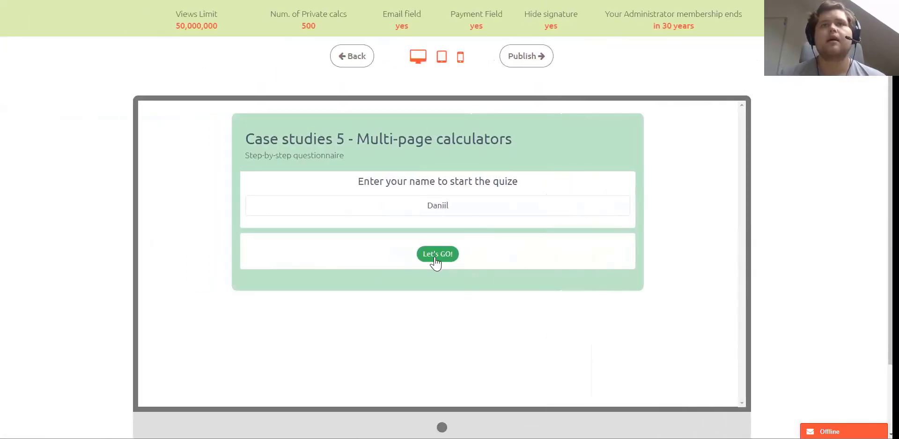
left_click(435, 257)
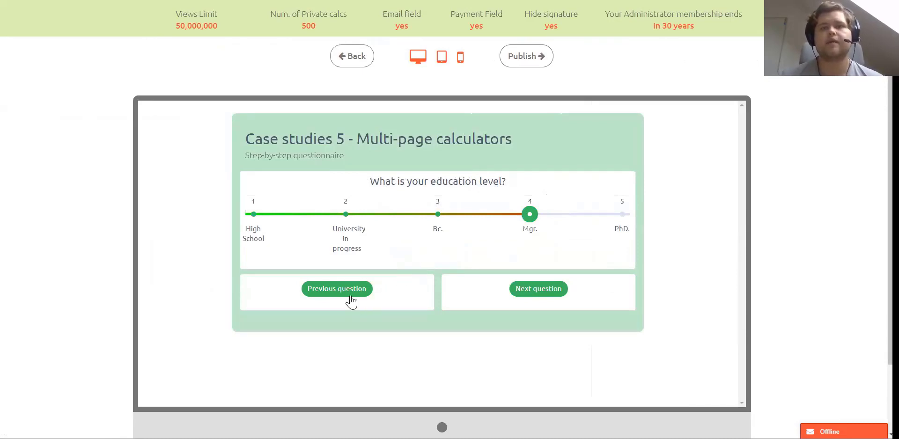
Restart the previewed questionnaire from the age question with Start all over, and go through every question to the results page.
left_click(513, 294)
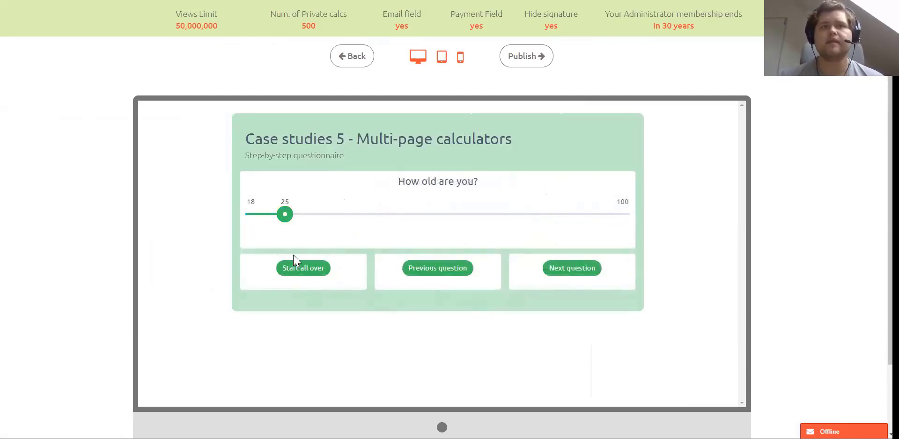
left_click(304, 275)
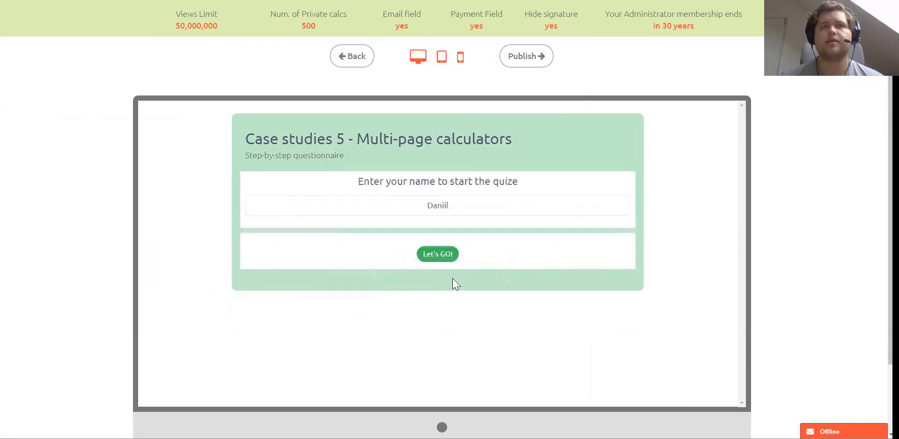
left_click(443, 255)
left_click(547, 287)
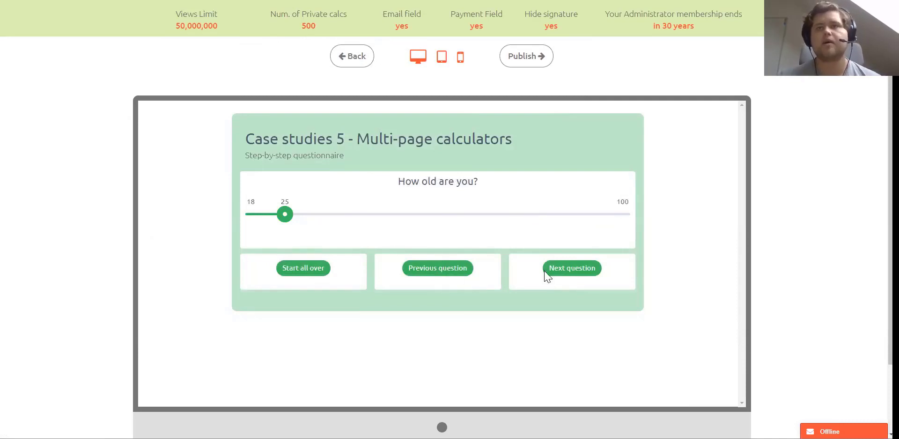
left_click(566, 274)
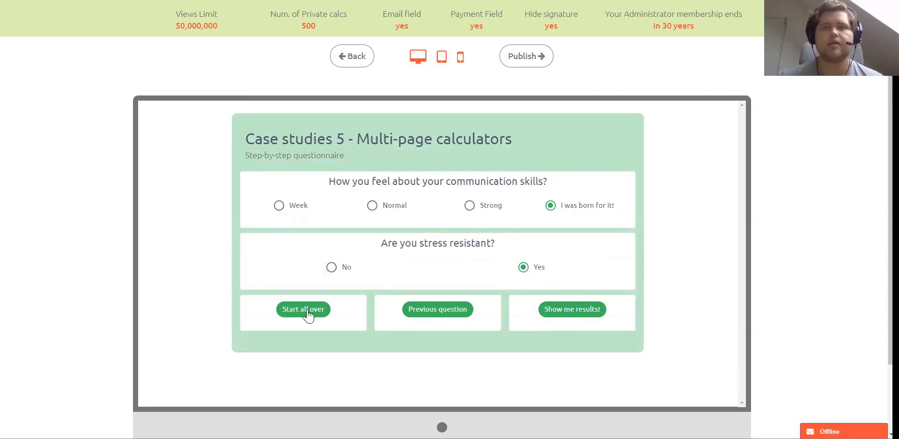
left_click(587, 312)
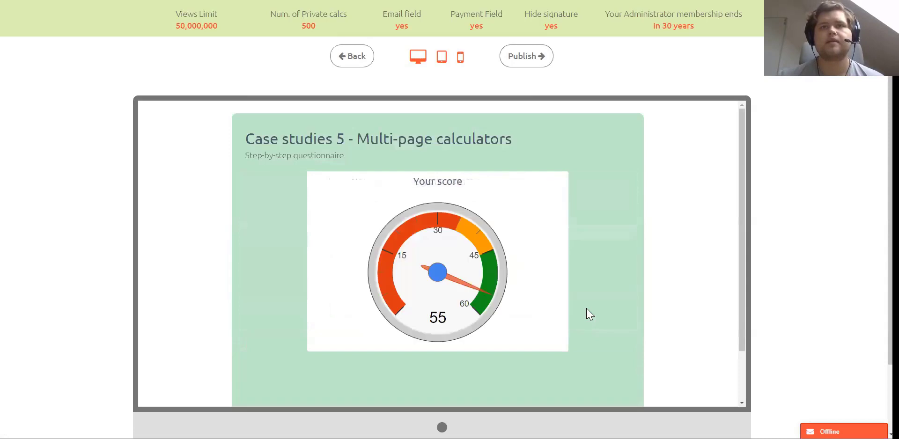
scroll(586, 308, "down", 2)
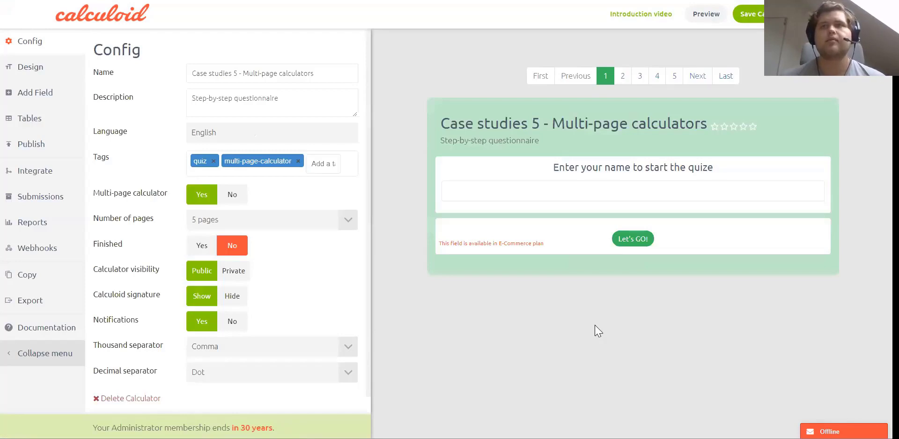
Add a display condition to the Next question button on page 2: What is your education level? greater than 3.
left_click(622, 80)
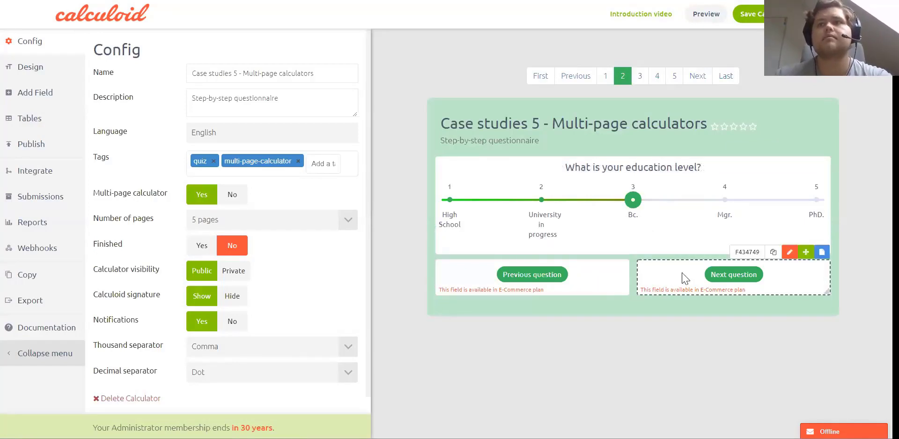
left_click(789, 252)
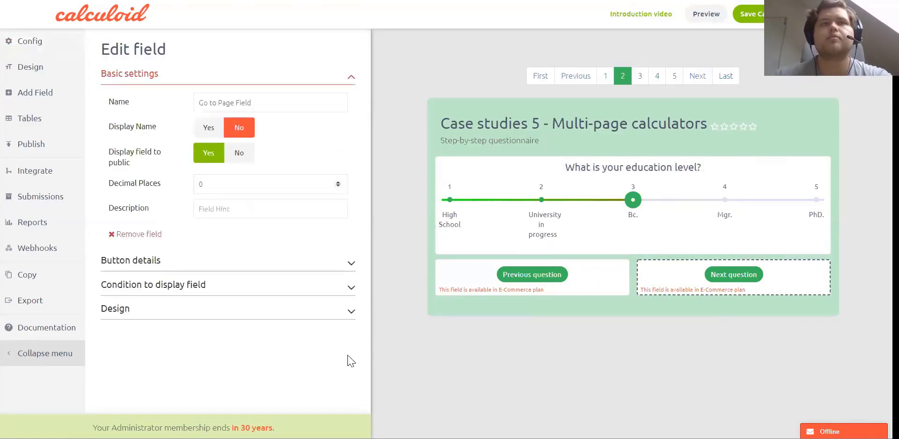
left_click(327, 287)
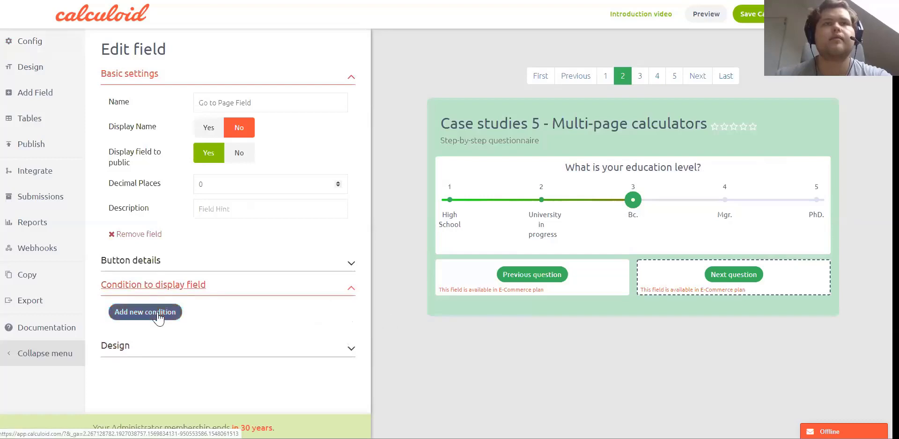
left_click(150, 313)
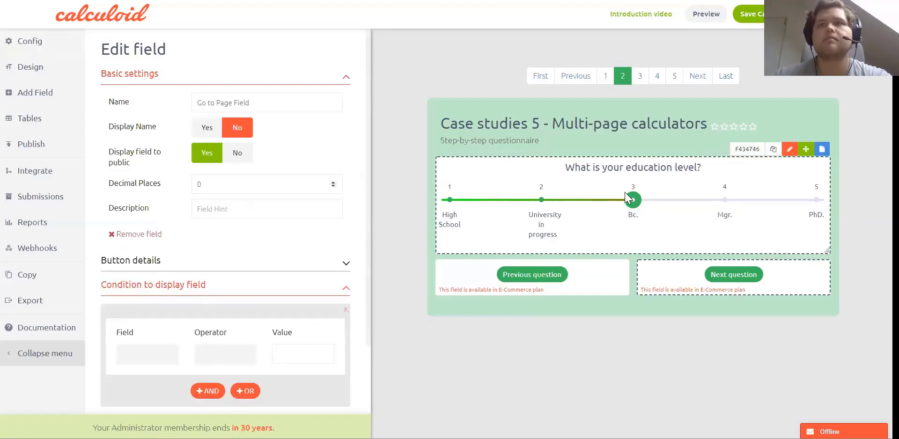
left_click(162, 354)
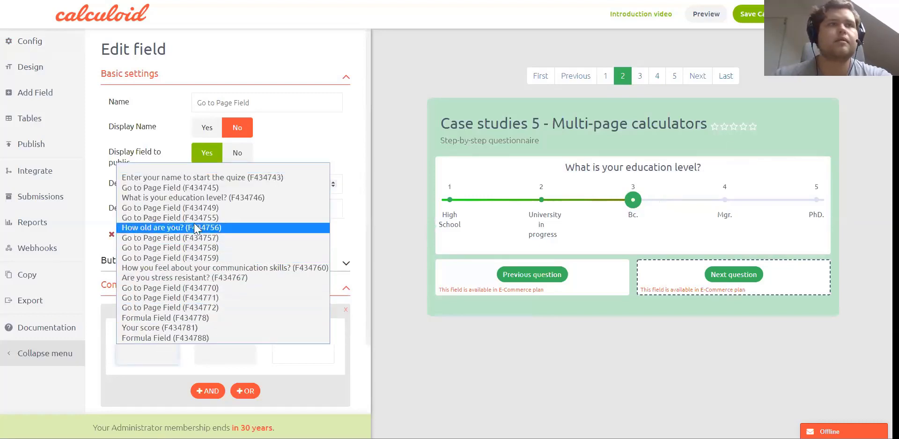
left_click(194, 198)
left_click(222, 356)
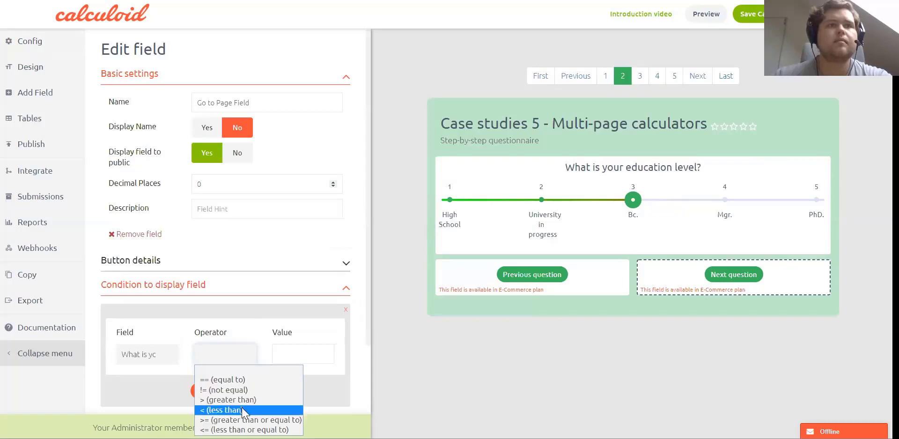
left_click(228, 400)
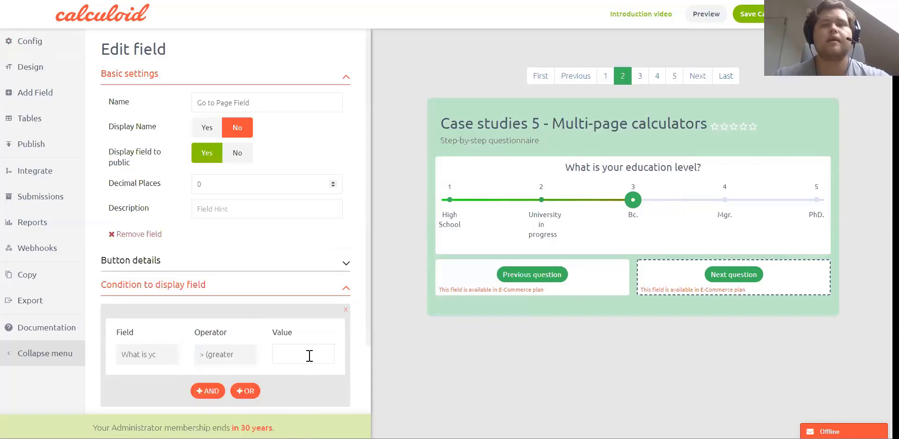
left_click(309, 356)
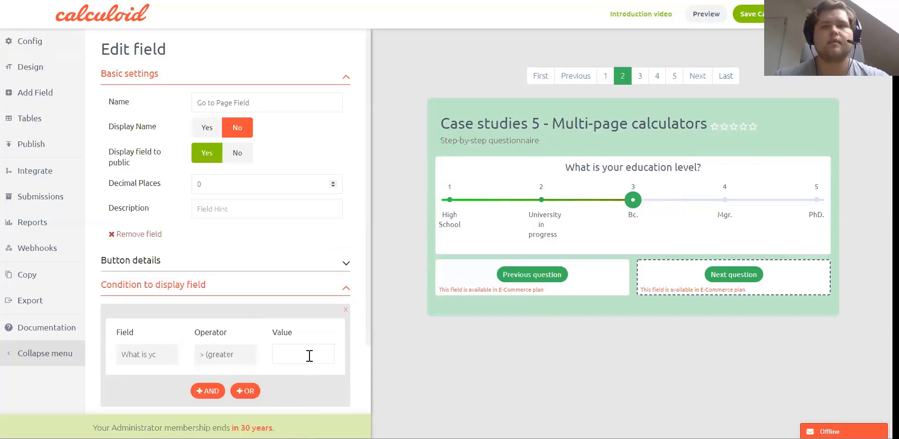
type("3")
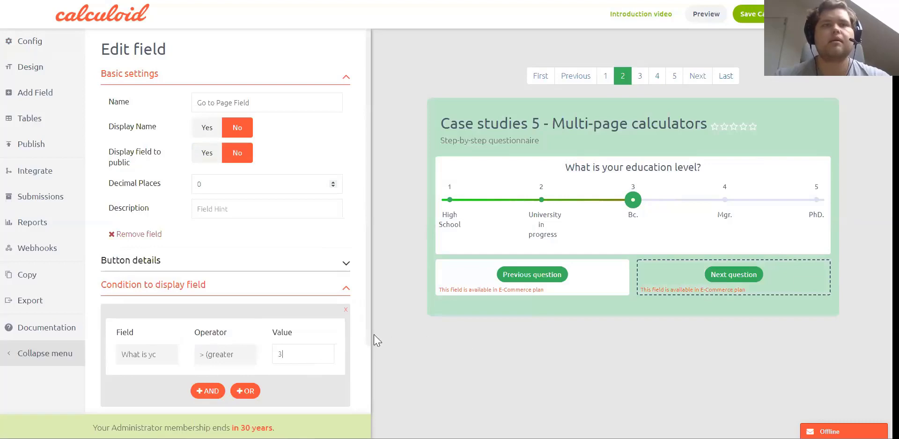
mouse_move(722, 290)
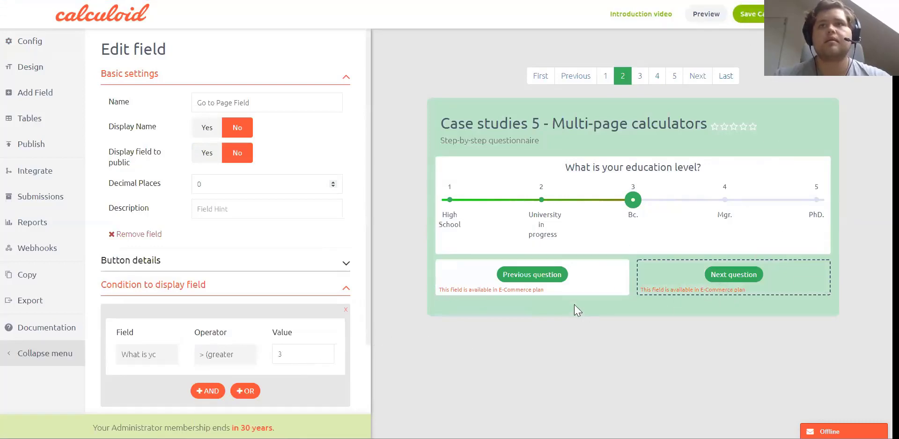
Add a Go to Page field below the buttons on page 2, with its name hidden and its width narrowed from the left edge.
left_click(34, 93)
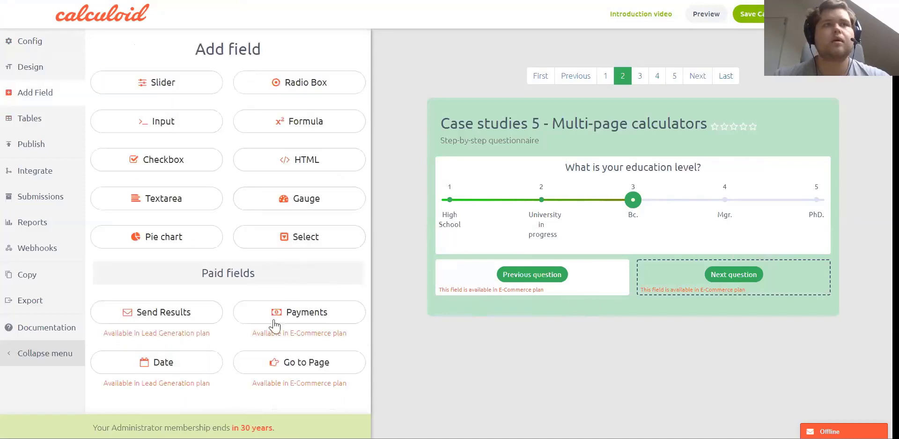
left_click(274, 369)
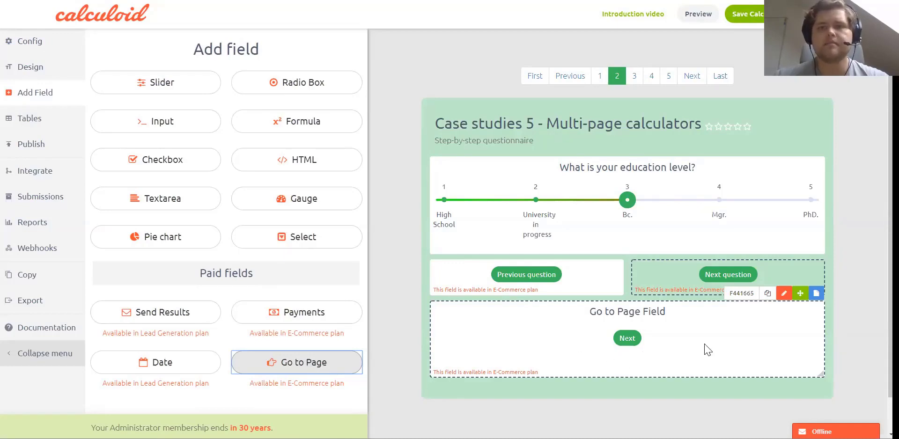
left_click(784, 293)
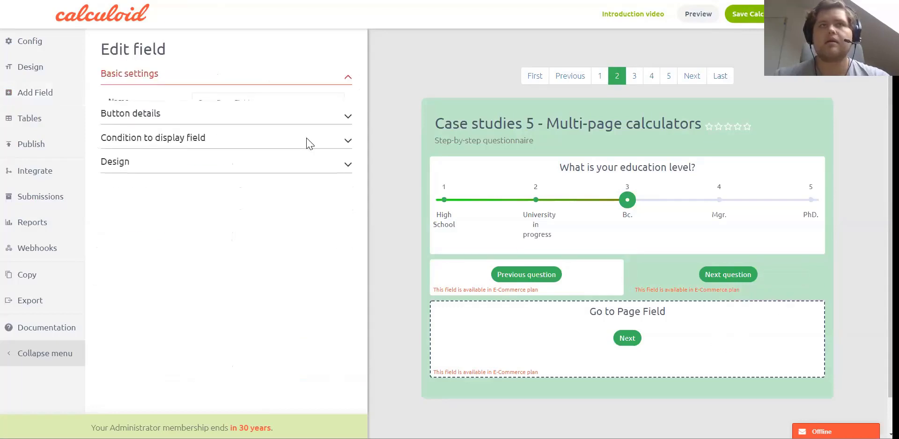
left_click(237, 128)
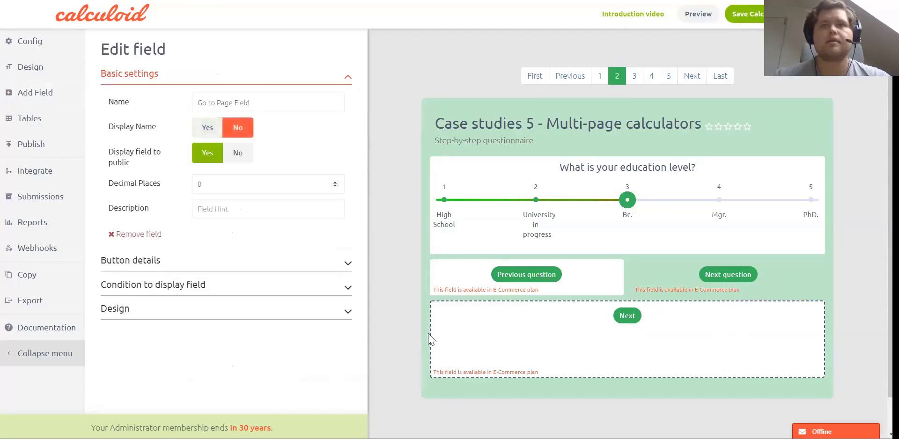
left_click_drag(456, 332, 668, 329)
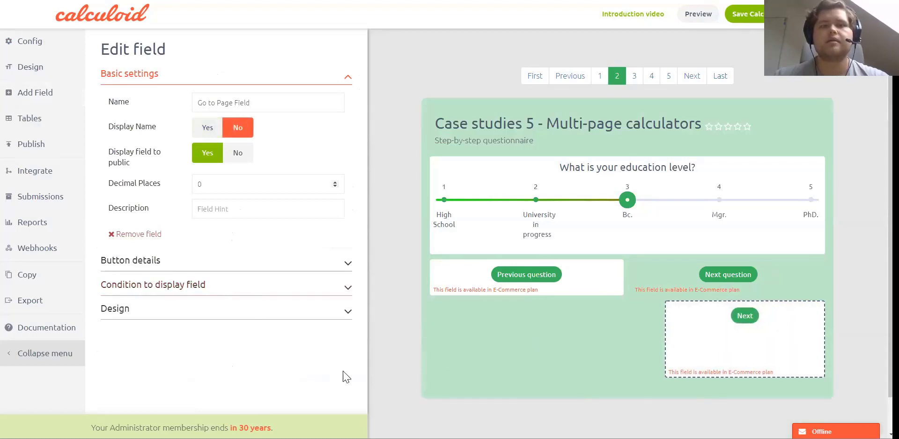
Give the new Go to Page field a display condition: What is your education level? less than or equal to 3.
left_click(336, 292)
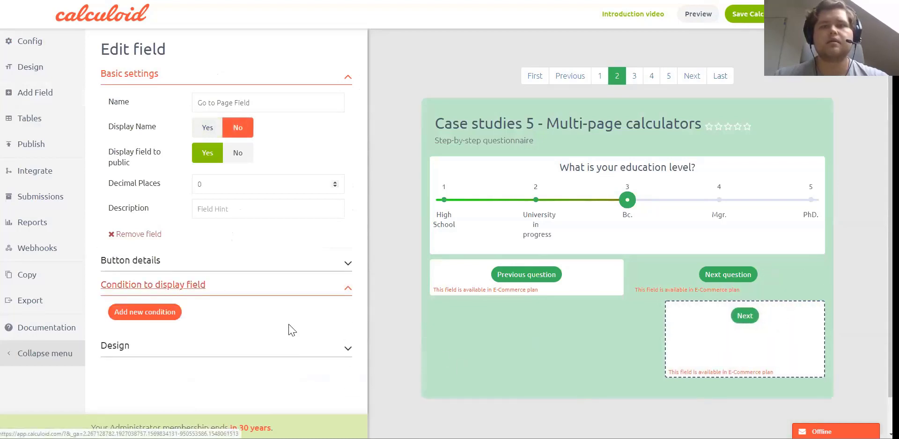
left_click(159, 313)
left_click(155, 357)
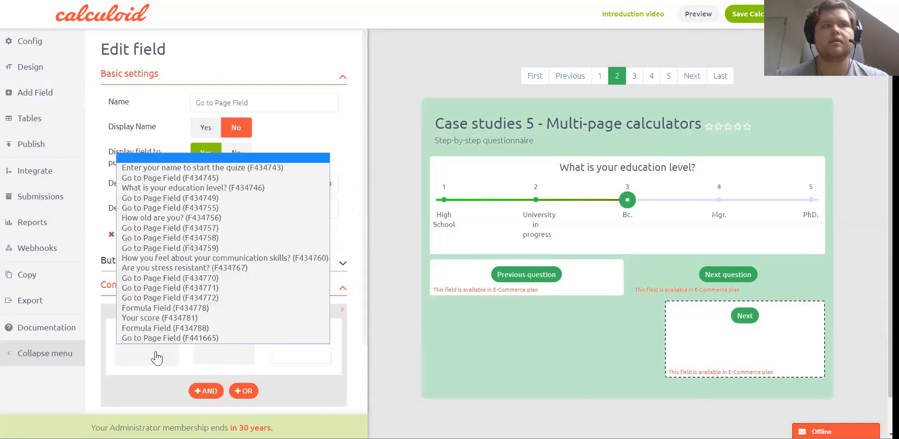
left_click(218, 354)
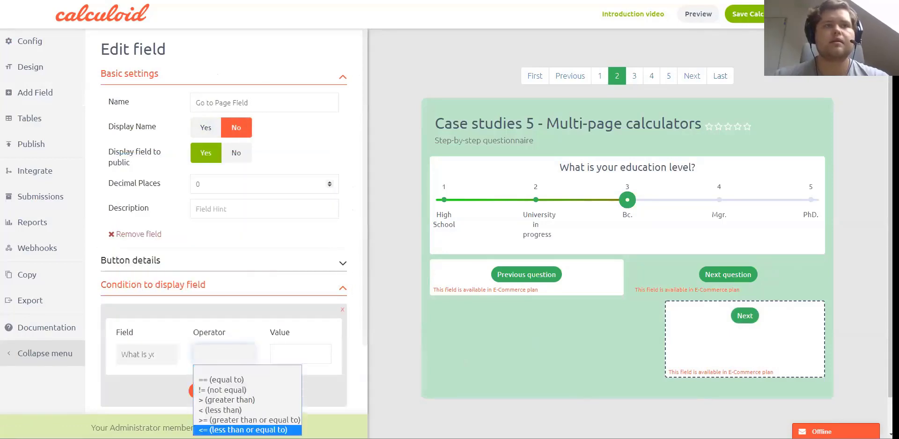
left_click(243, 430)
left_click(289, 355)
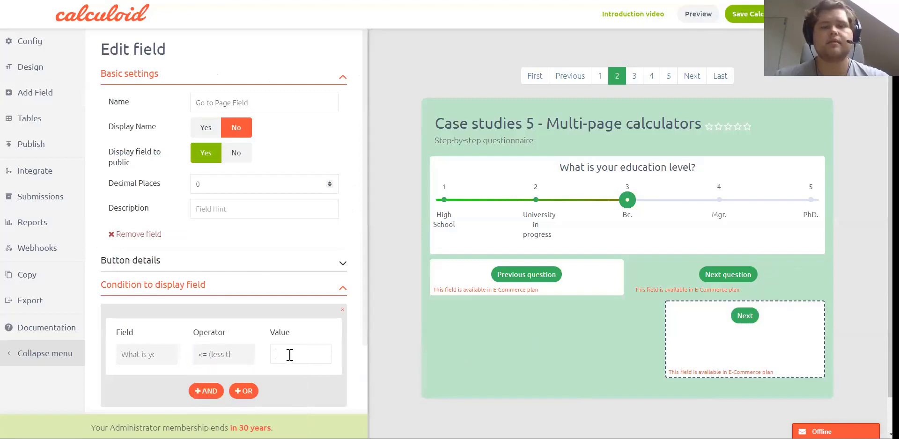
type("3")
Resize the new Go to Page field to match the Next question field above it, and set its target page to 5.
mouse_move(668, 345)
left_click_drag(665, 343, 638, 337)
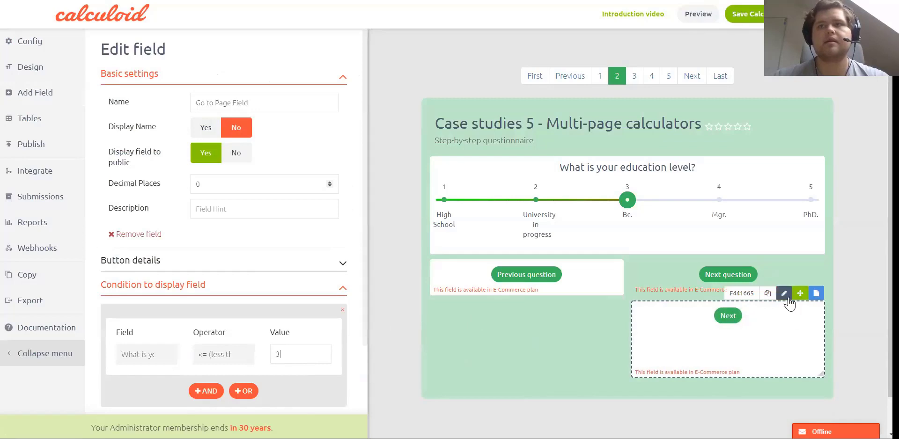
left_click(327, 266)
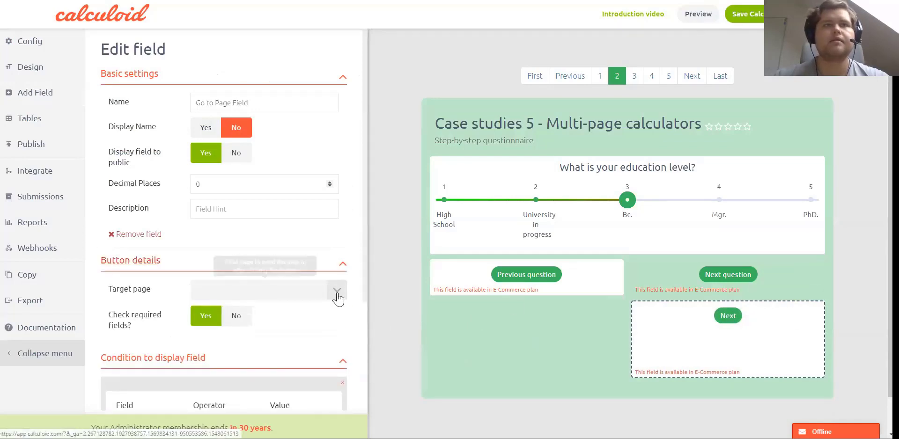
left_click(338, 292)
left_click(311, 364)
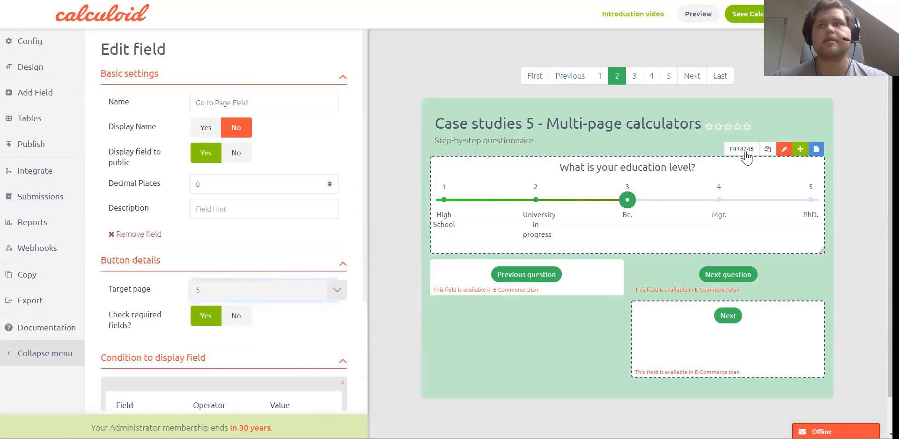
left_click_drag(725, 376, 729, 329)
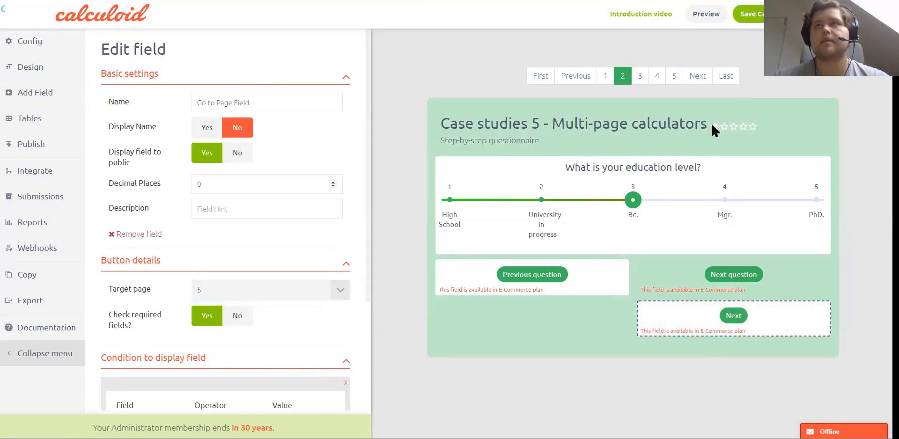
Test the conditional buttons on page 2 in the preview: Next question with Mgr., and Next with University in progress.
left_click(721, 30)
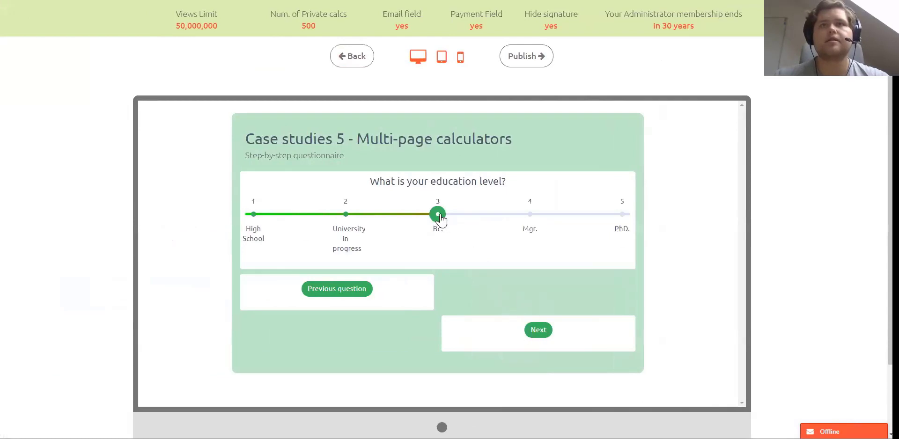
left_click(528, 216)
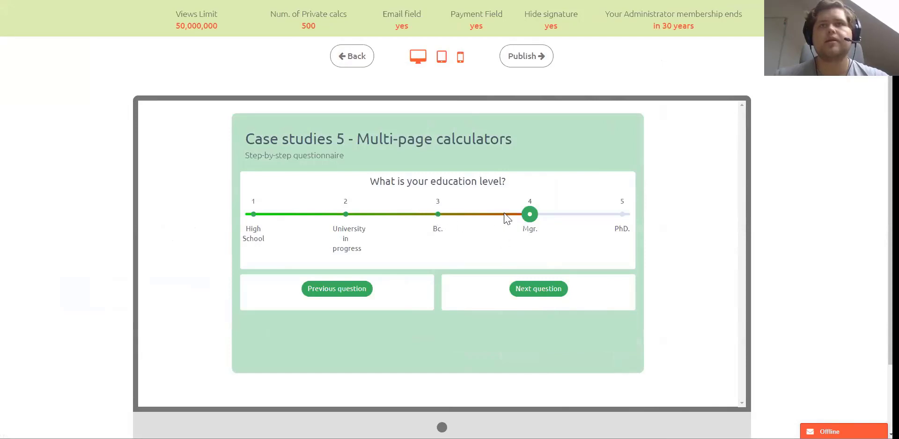
left_click(538, 289)
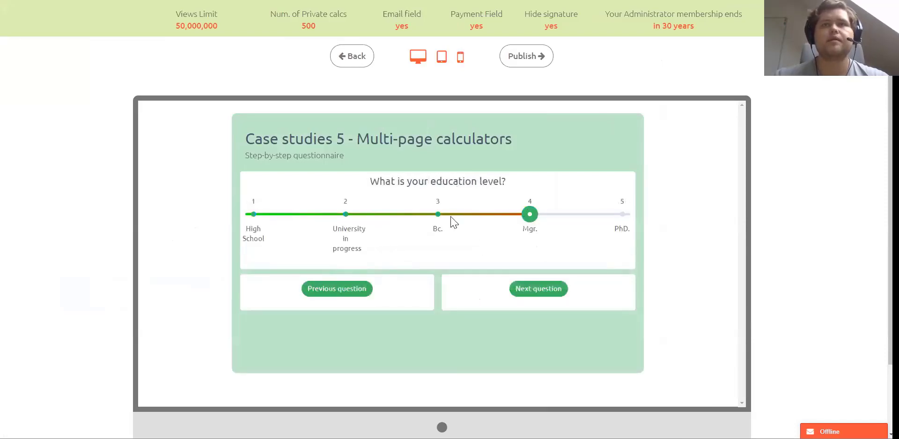
left_click(437, 216)
left_click(346, 218)
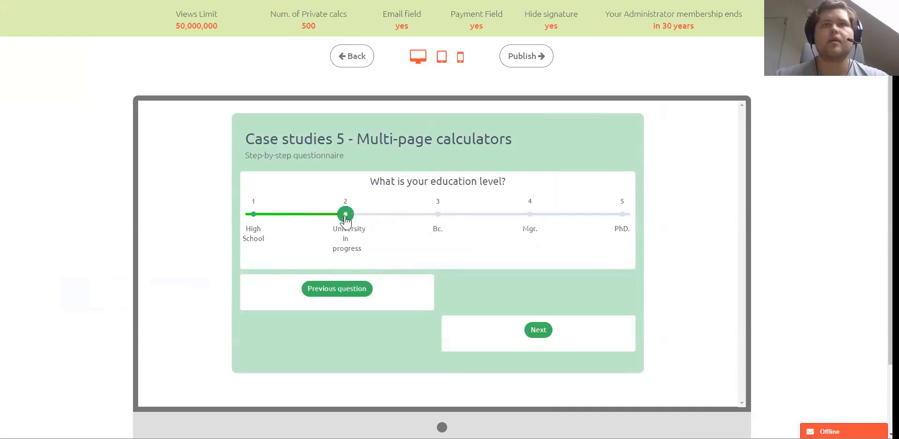
left_click(538, 330)
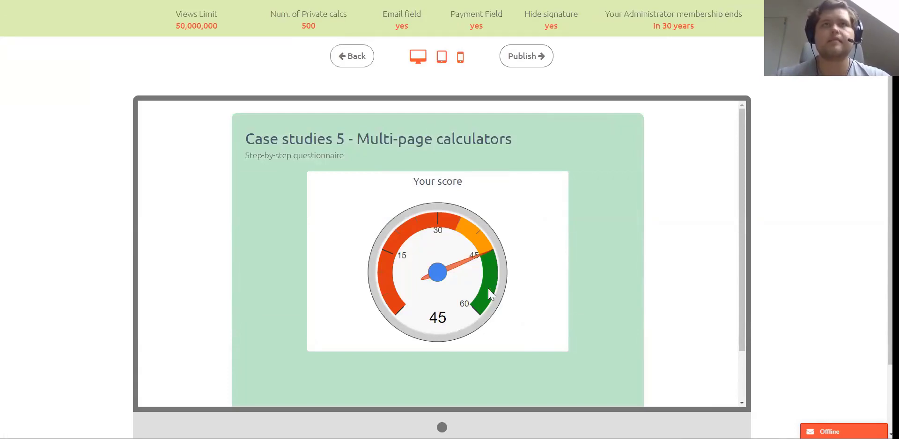
Return to the editor from the preview and display page 1 of the questionnaire.
left_click(356, 62)
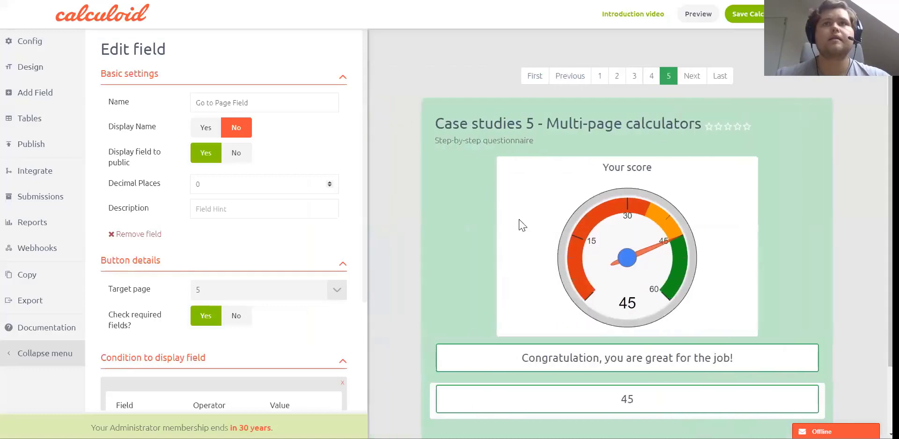
left_click(600, 78)
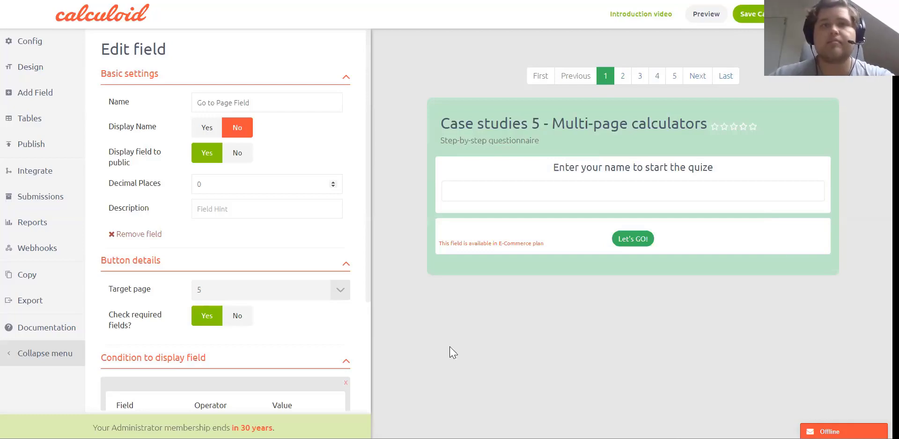
left_click(432, 320)
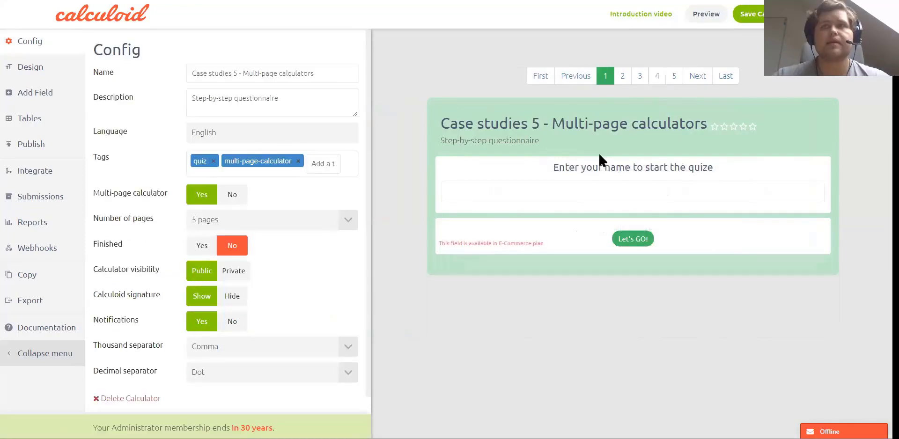